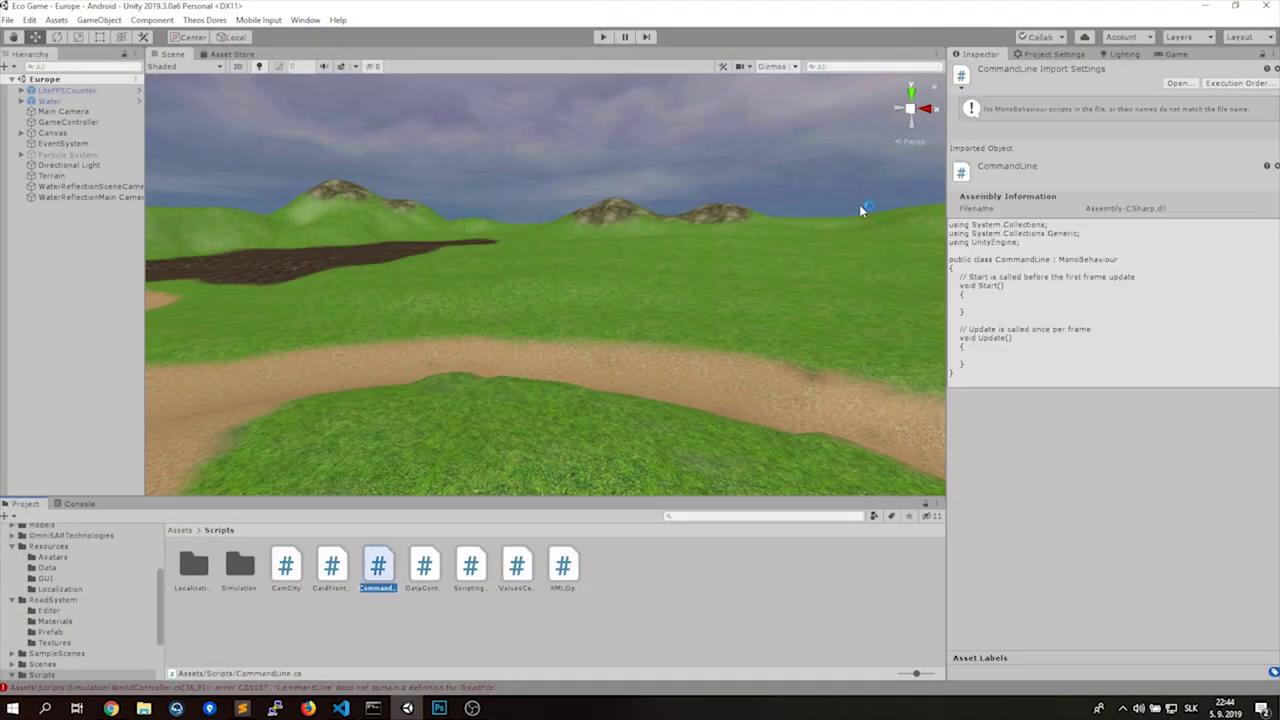
In static CommandLine, write AddCard to clone WorldController.cards[cardNumber] via ScriptingTools.CloneJson.
key("alt+Tab")
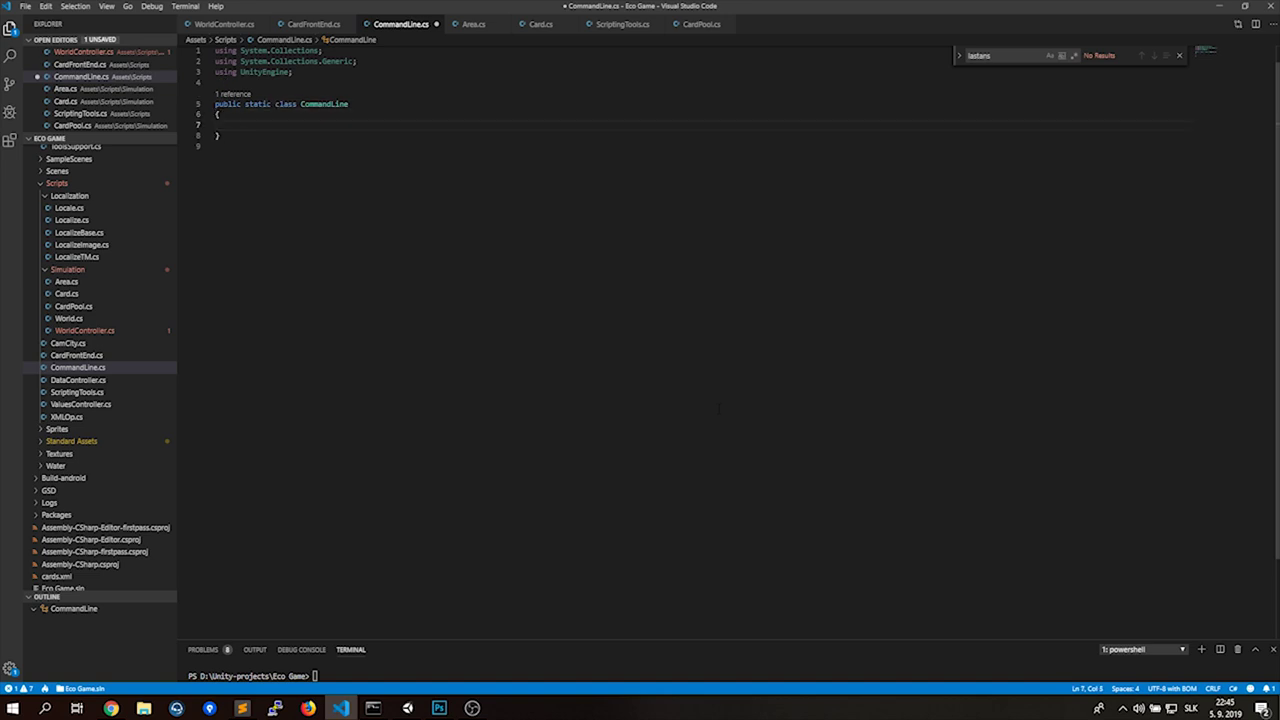
type("public static void ReadFile(string path")
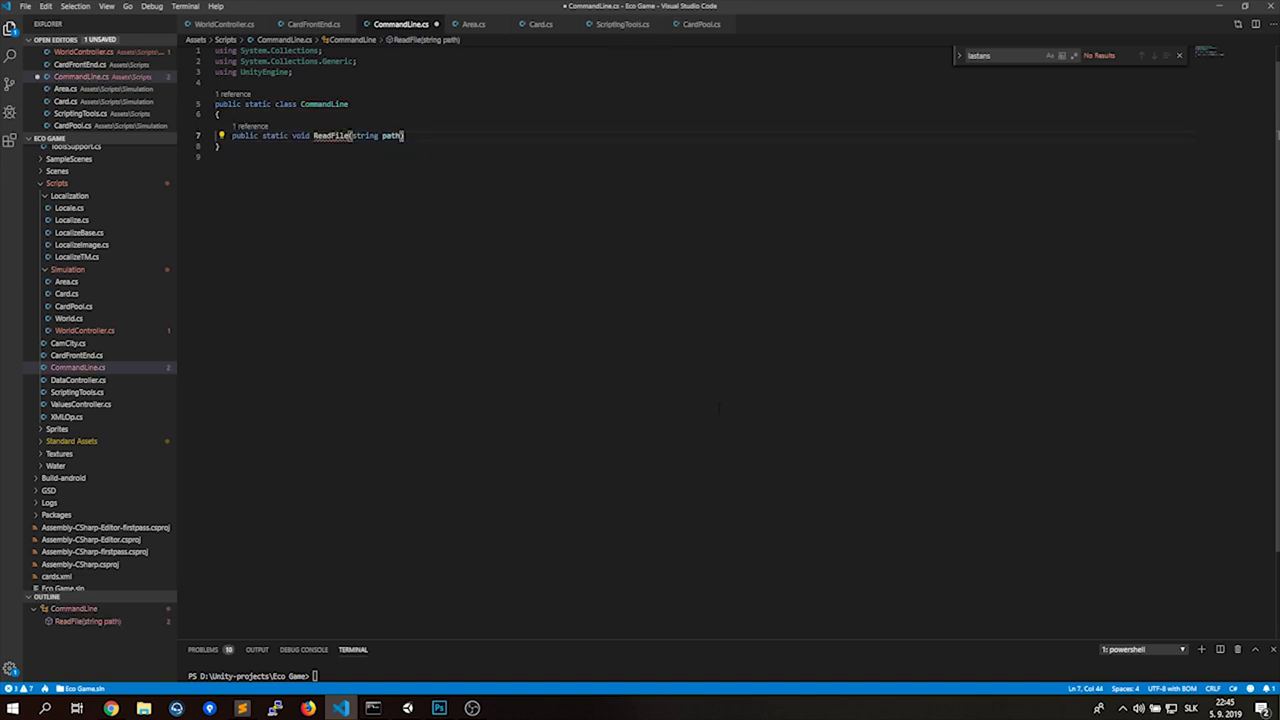
type("public stat")
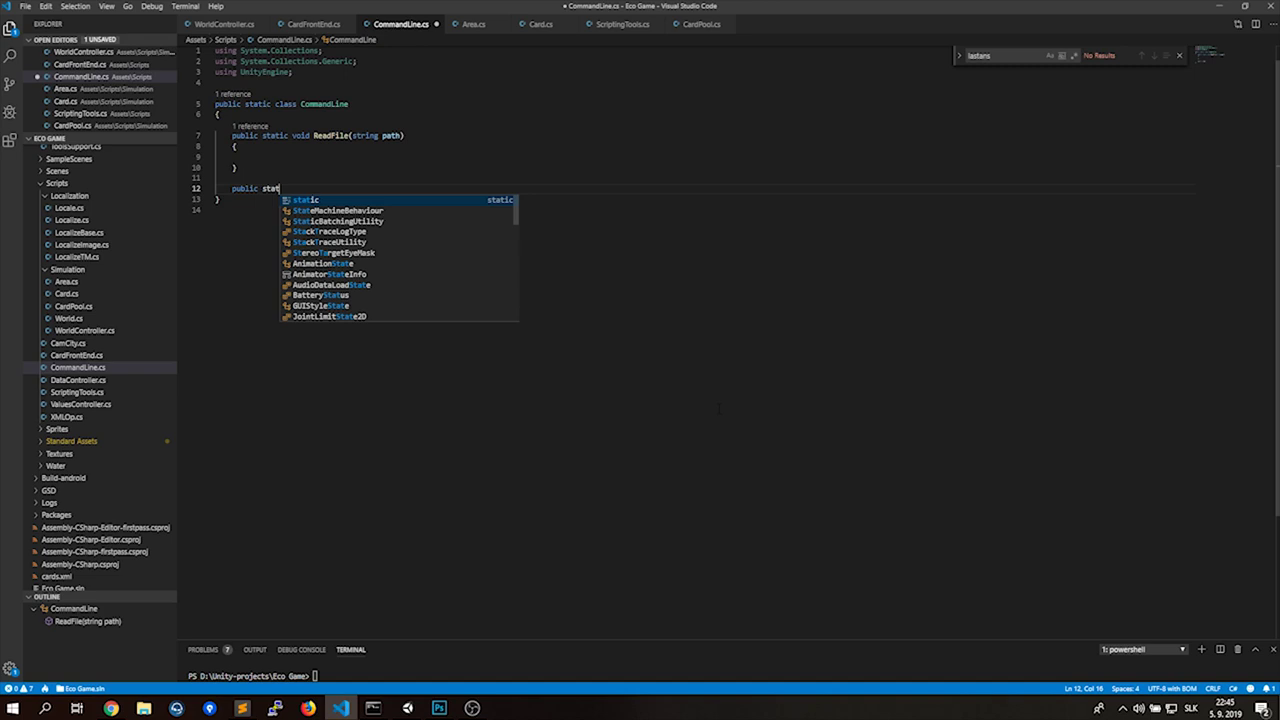
type("ic void AddCard(int cardNumber, ")
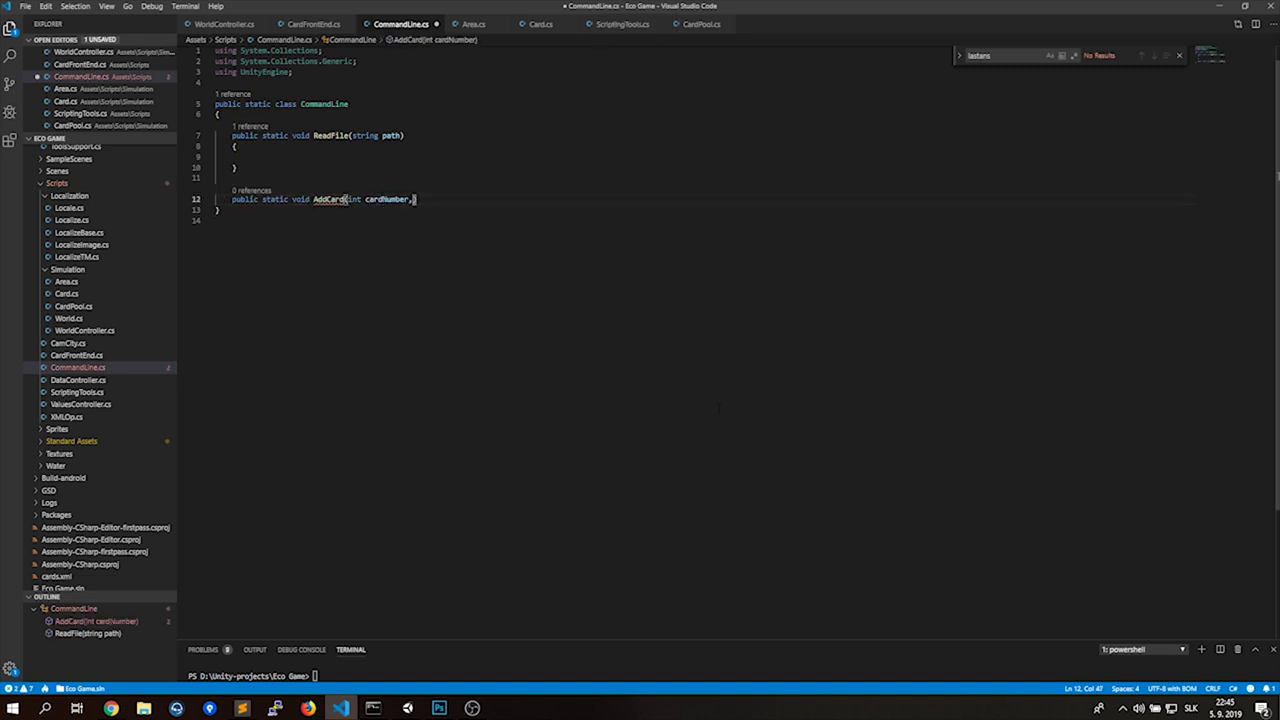
type("string continent, int pool, string rule =")
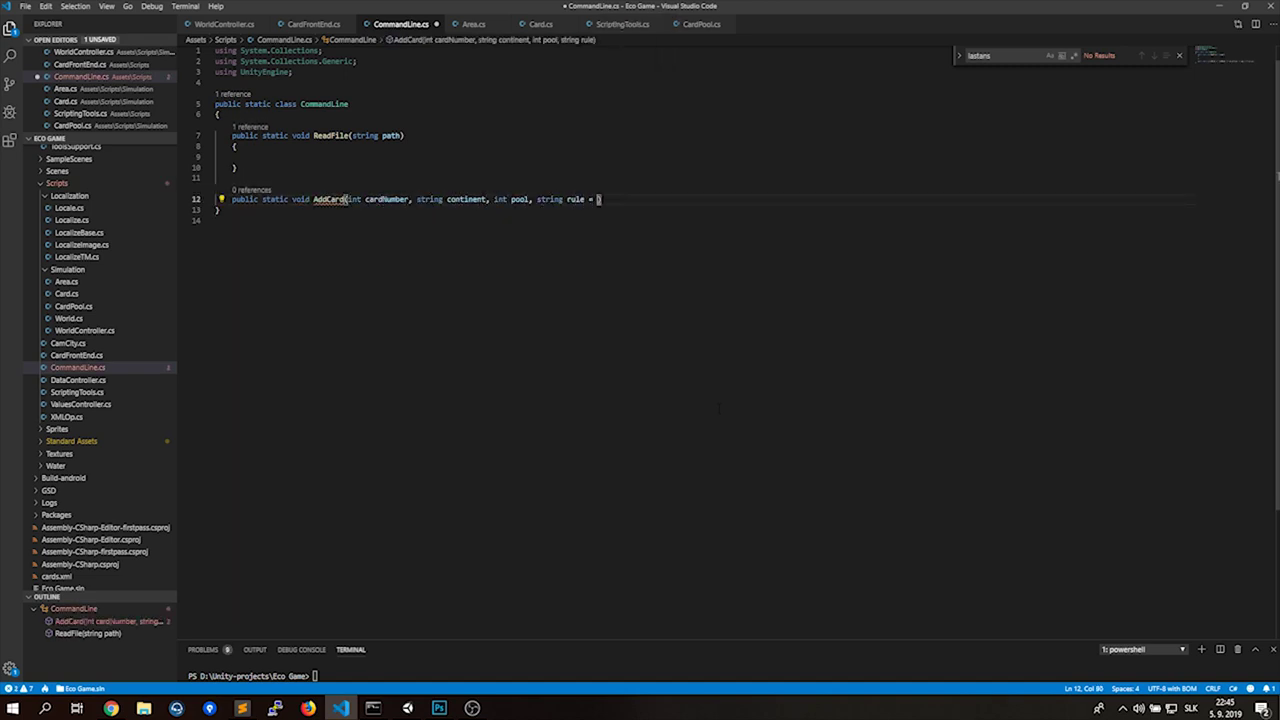
type(" int answered = 0")
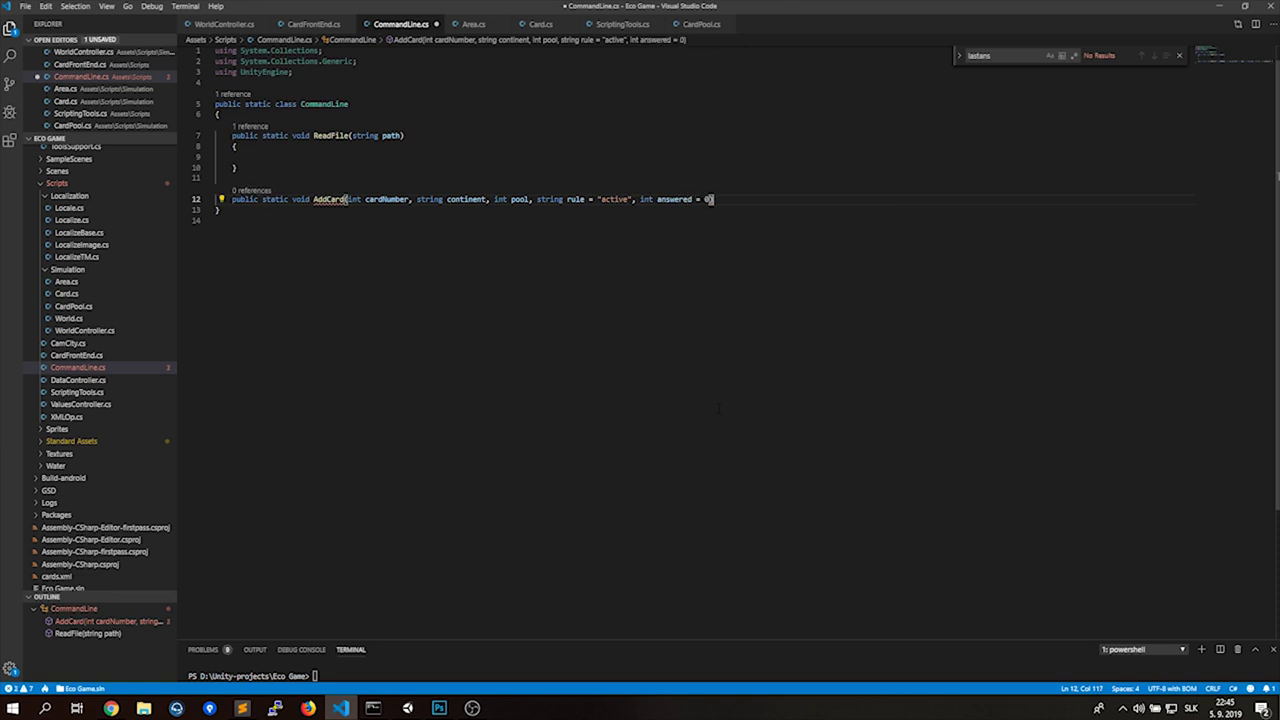
key("Return")
type("{")
key("Return")
type("Card copy = ")
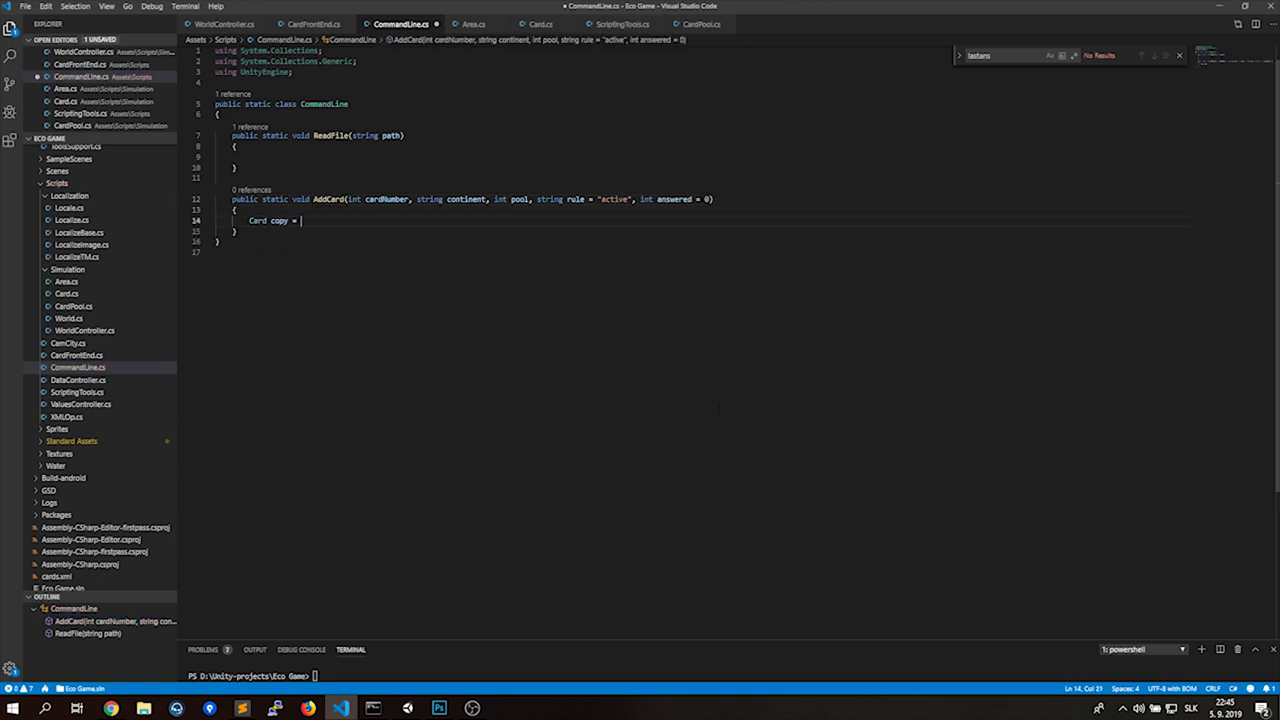
type("scripting WorldCon")
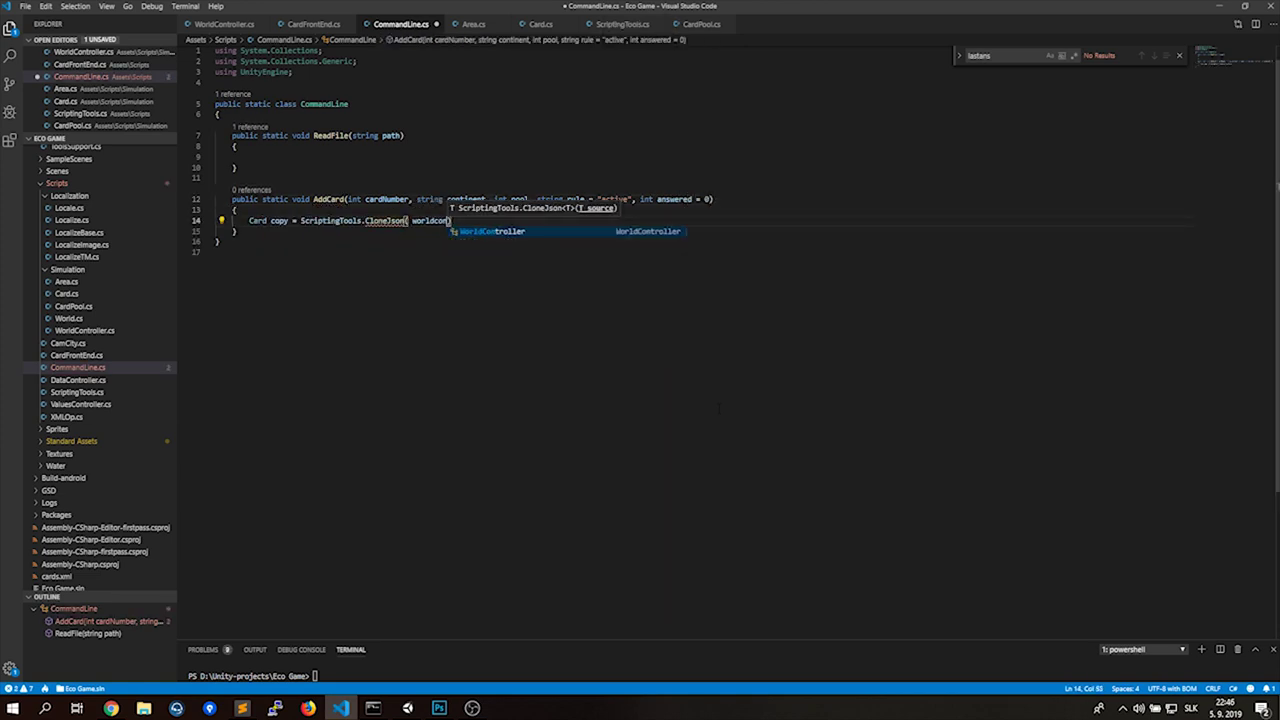
key("Tab")
type(".cards[card")
key("Tab")
type("]")
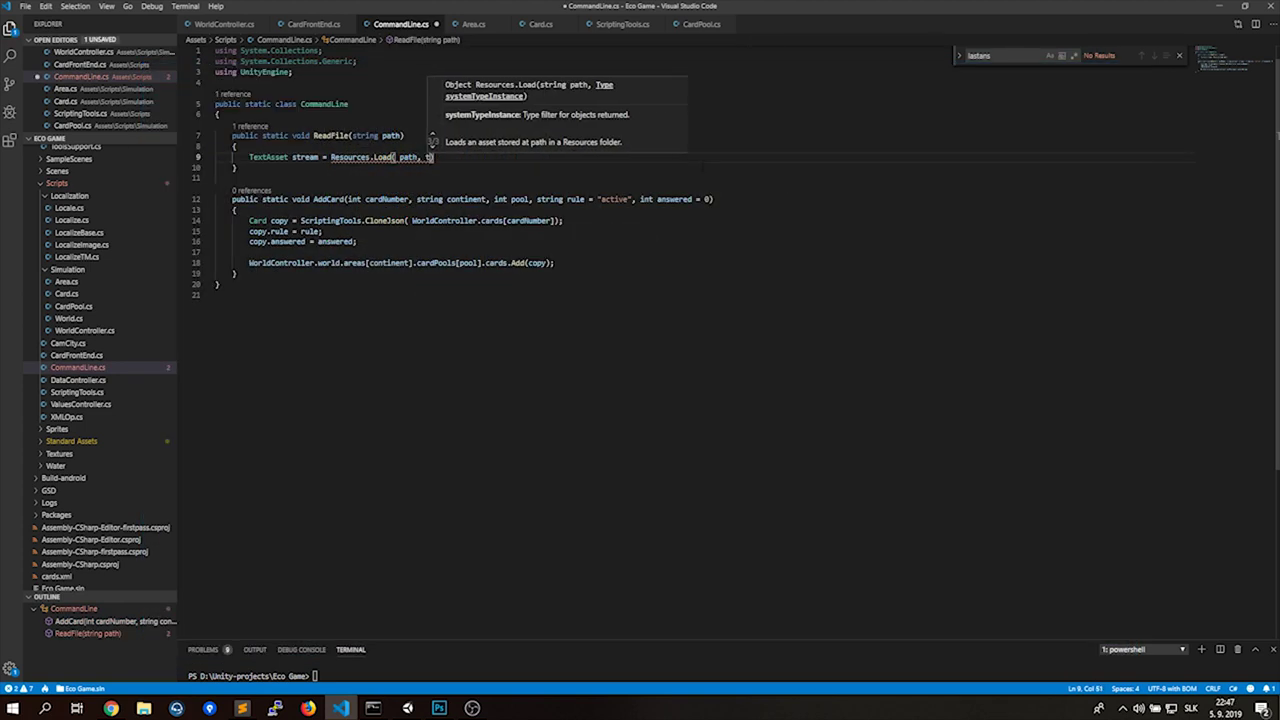
type("ypeof(TextAsset)) as TextAsset")
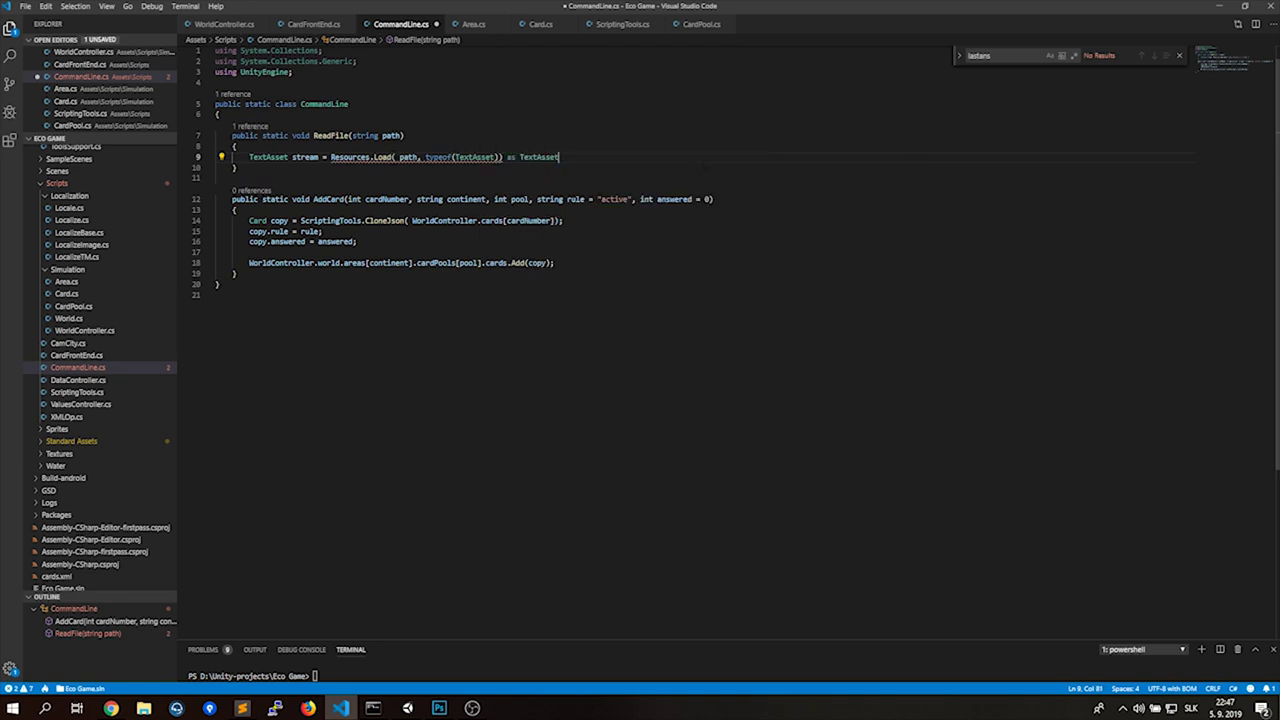
type(";")
Add a null check on the loaded TextAsset that calls Debug.LogError and returns.
key("Return")
key("Return")
type("iPhoneSettings (stream ==")
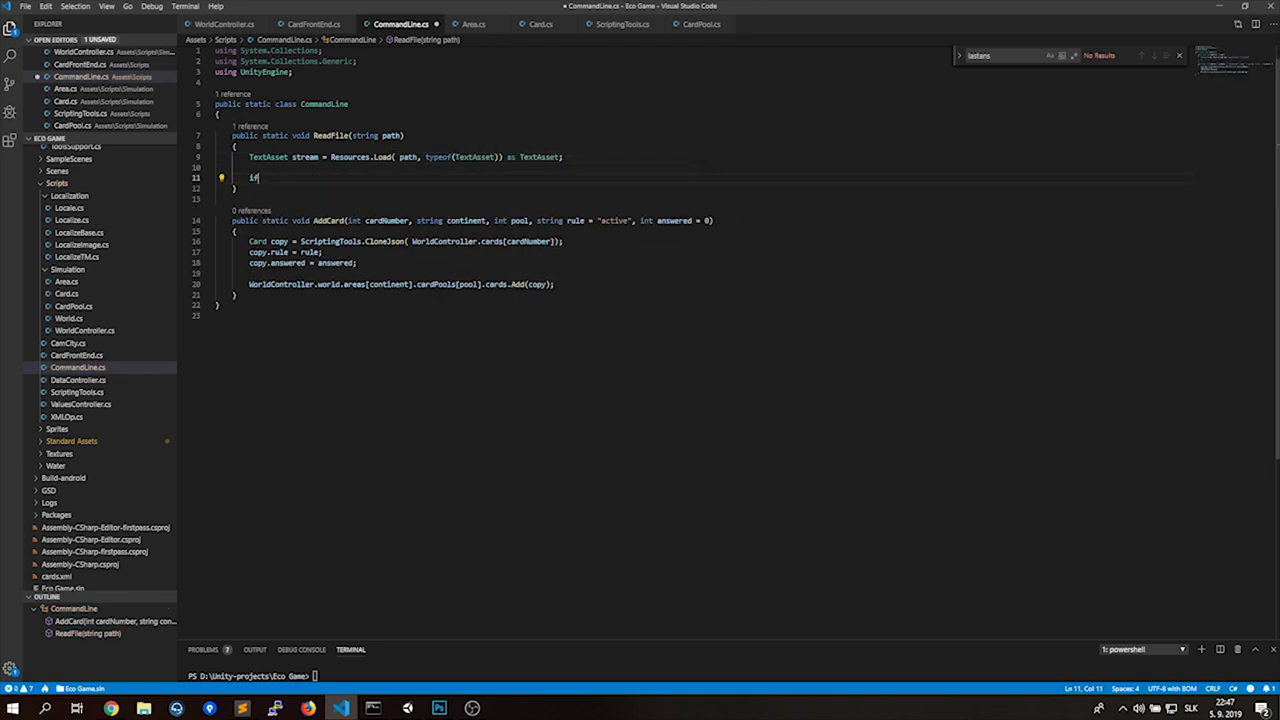
type(" (stream == null)")
key("Return")
type("{")
key("Return")
type("debug")
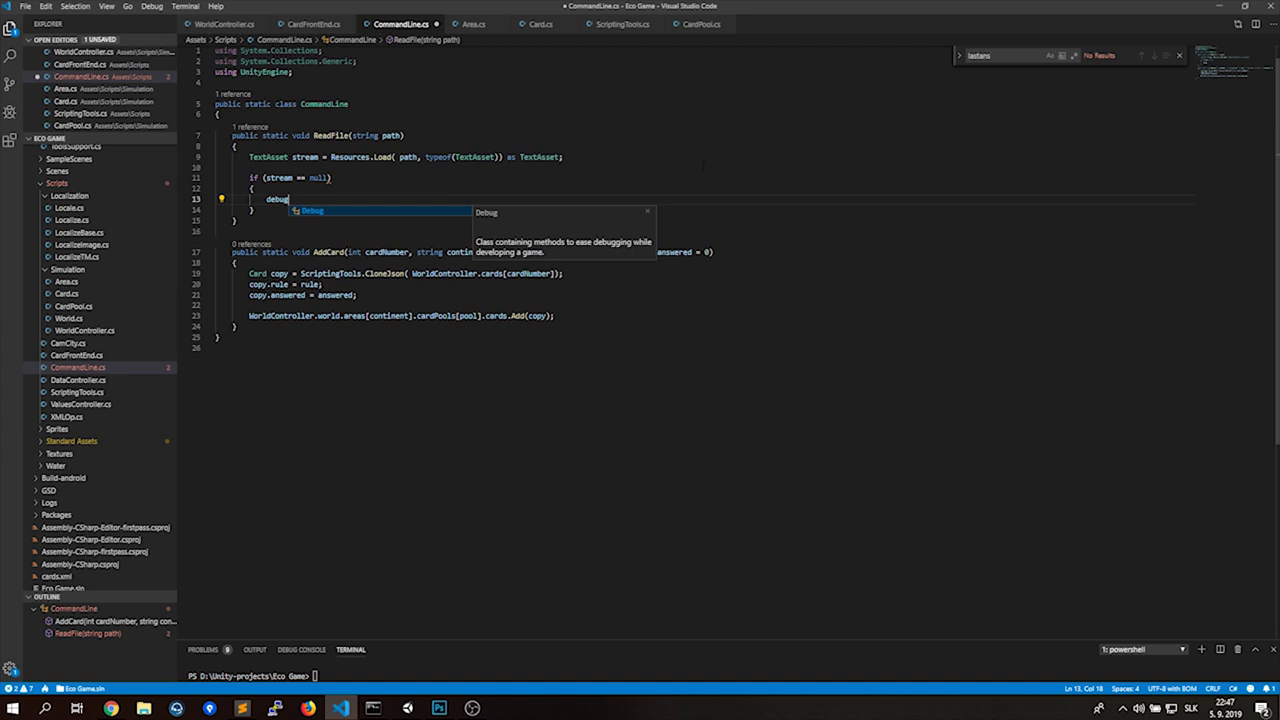
key("Tab")
type(".LogE")
key("Tab")
type("(\"Command file\"")
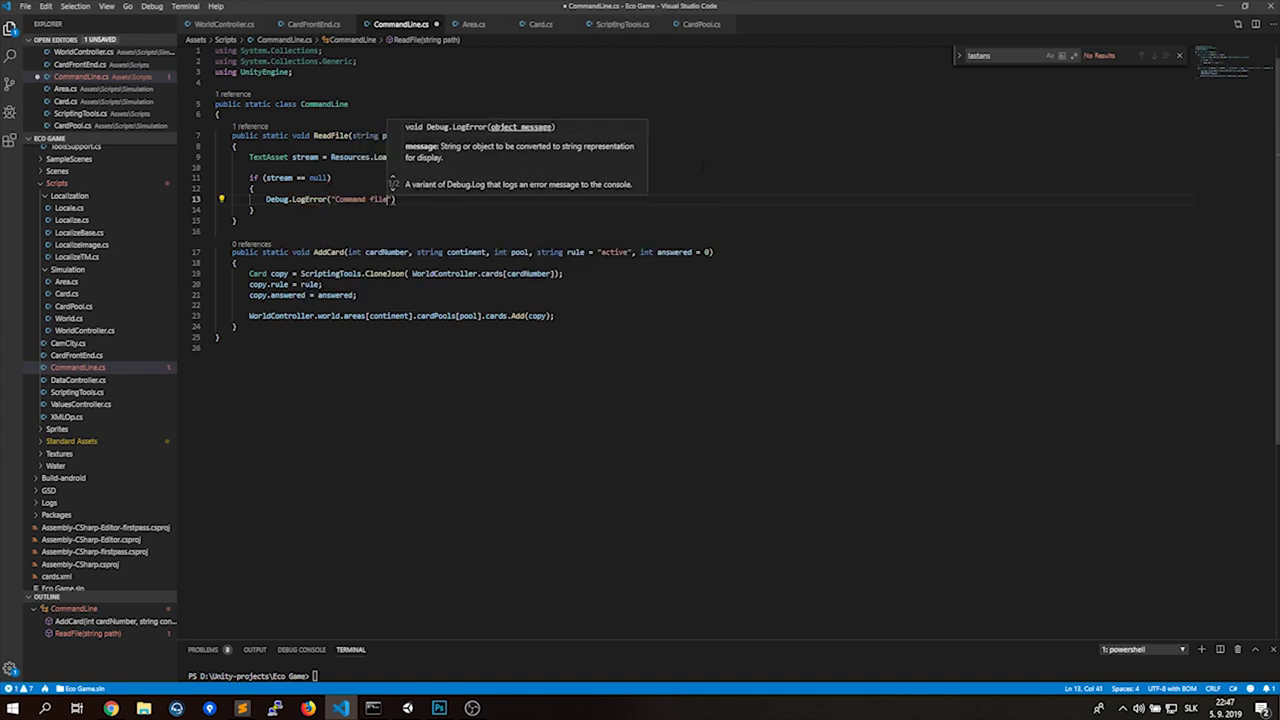
type(" \" + path + \" not found")
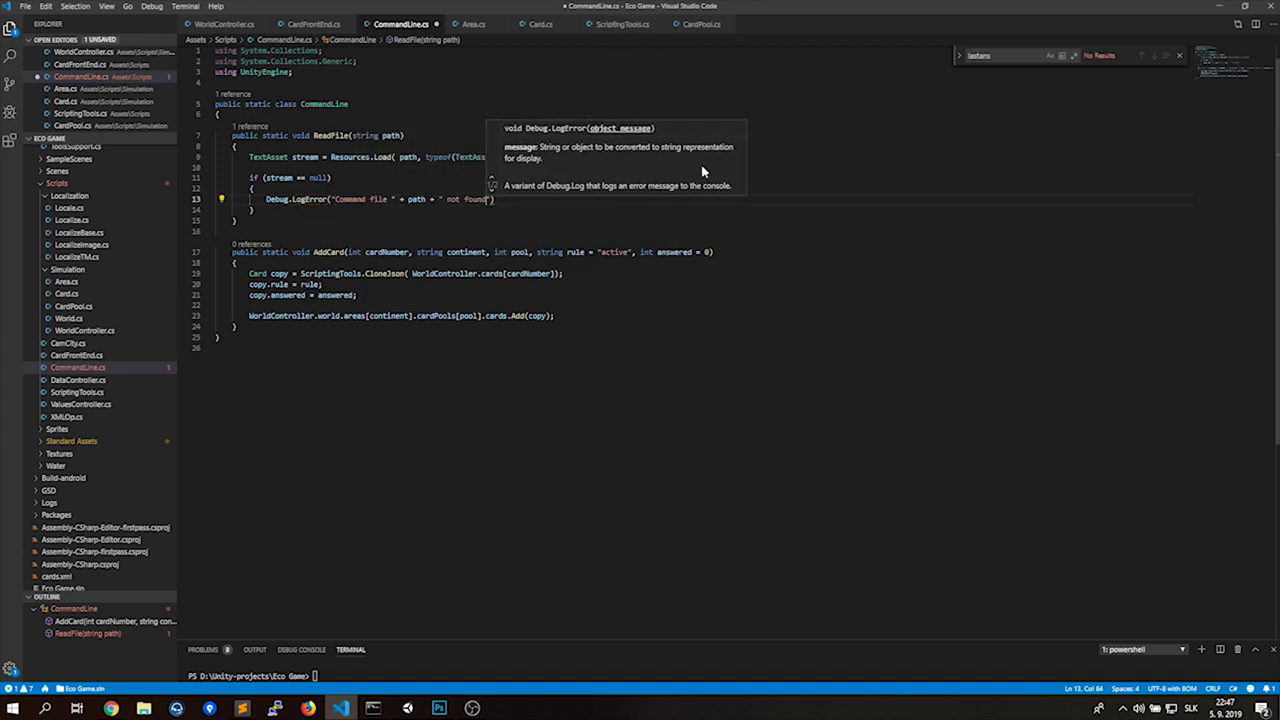
type("!\");")
key("Return")
type("return;")
key("Down")
key("Return")
key("Return")
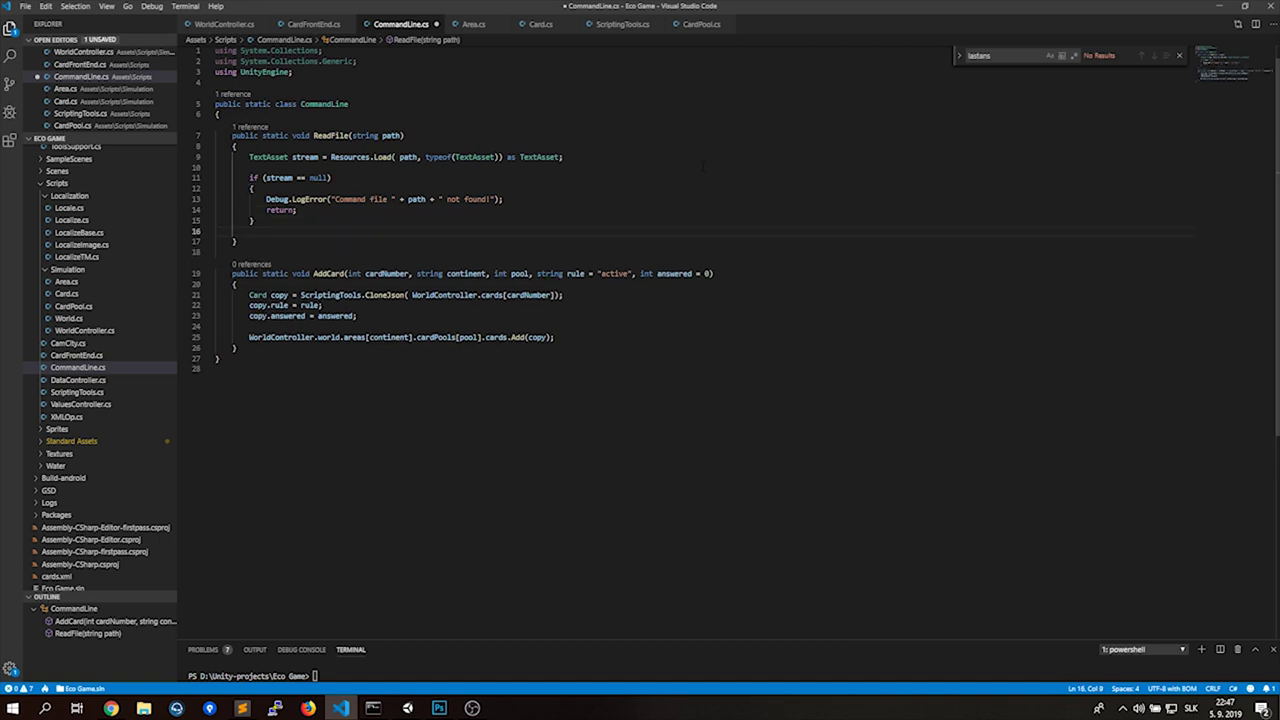
Split stream.text into a commands array by newlines with StringSplitOptions.RemoveEmptyEntries.
key("Return")
type("string[] commands = stream.te")
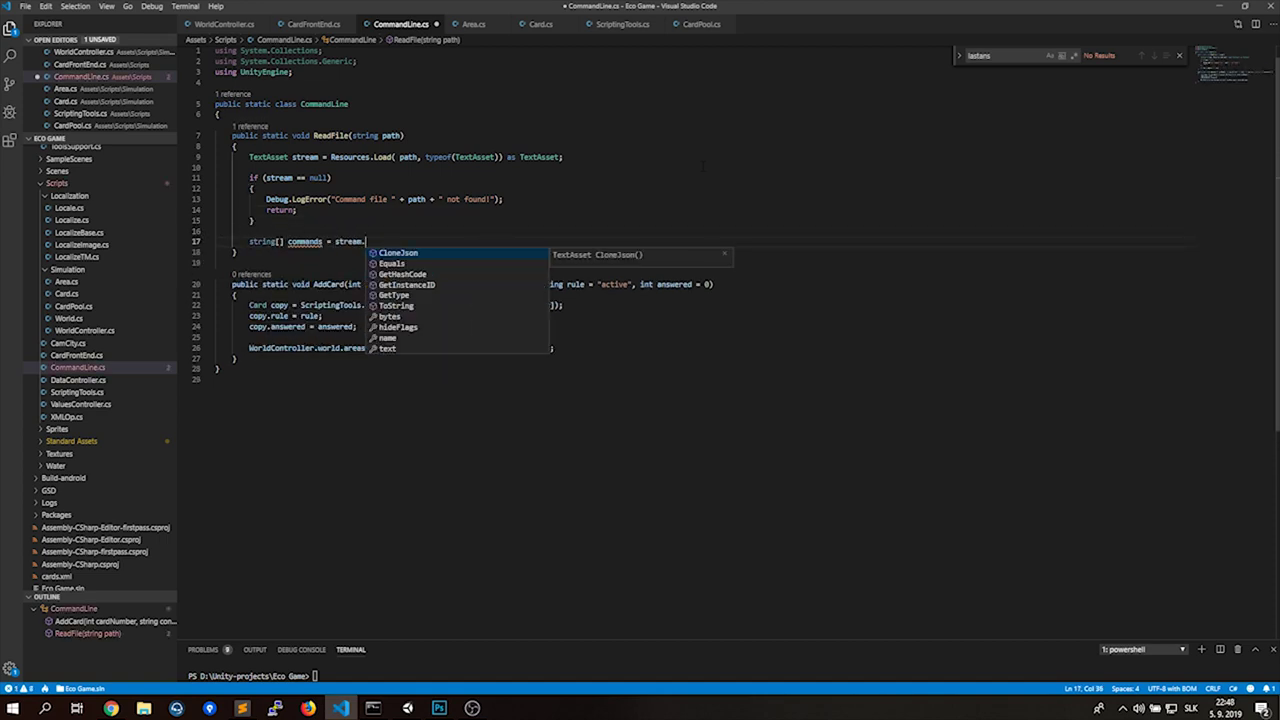
type("xt.Split(new string[] {")
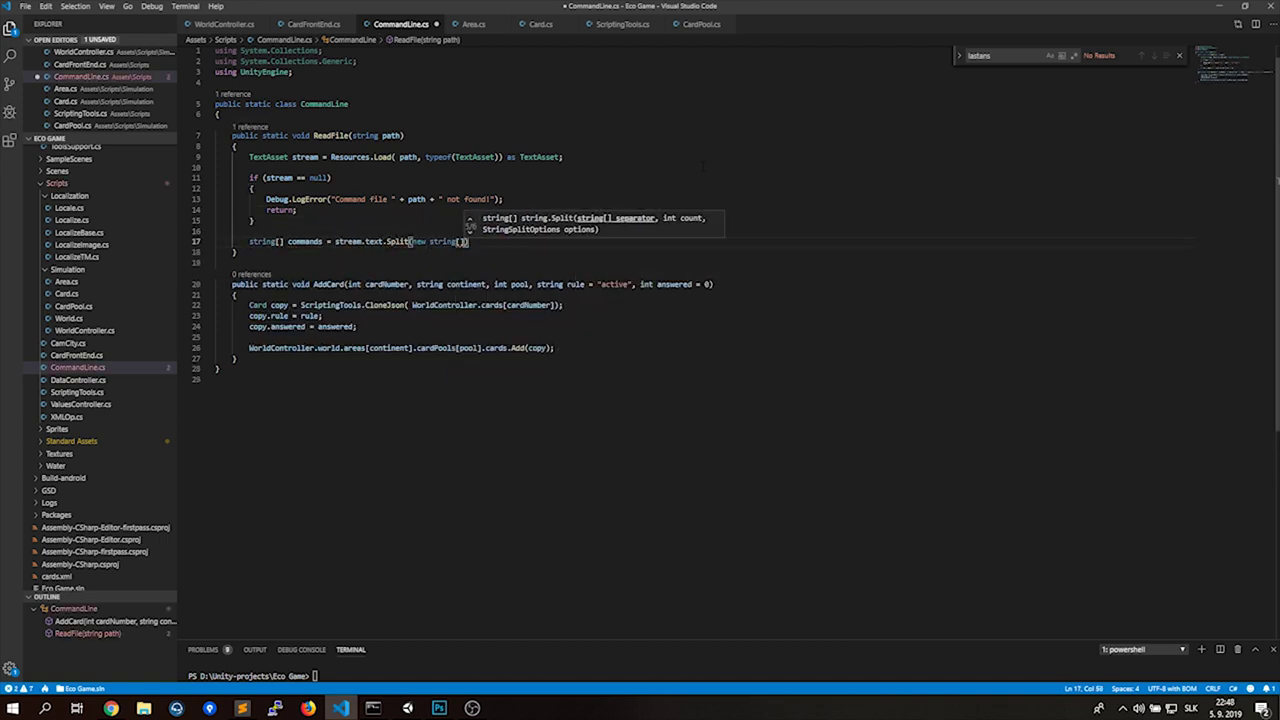
type(" \"\\r\\n\", \"\\r")
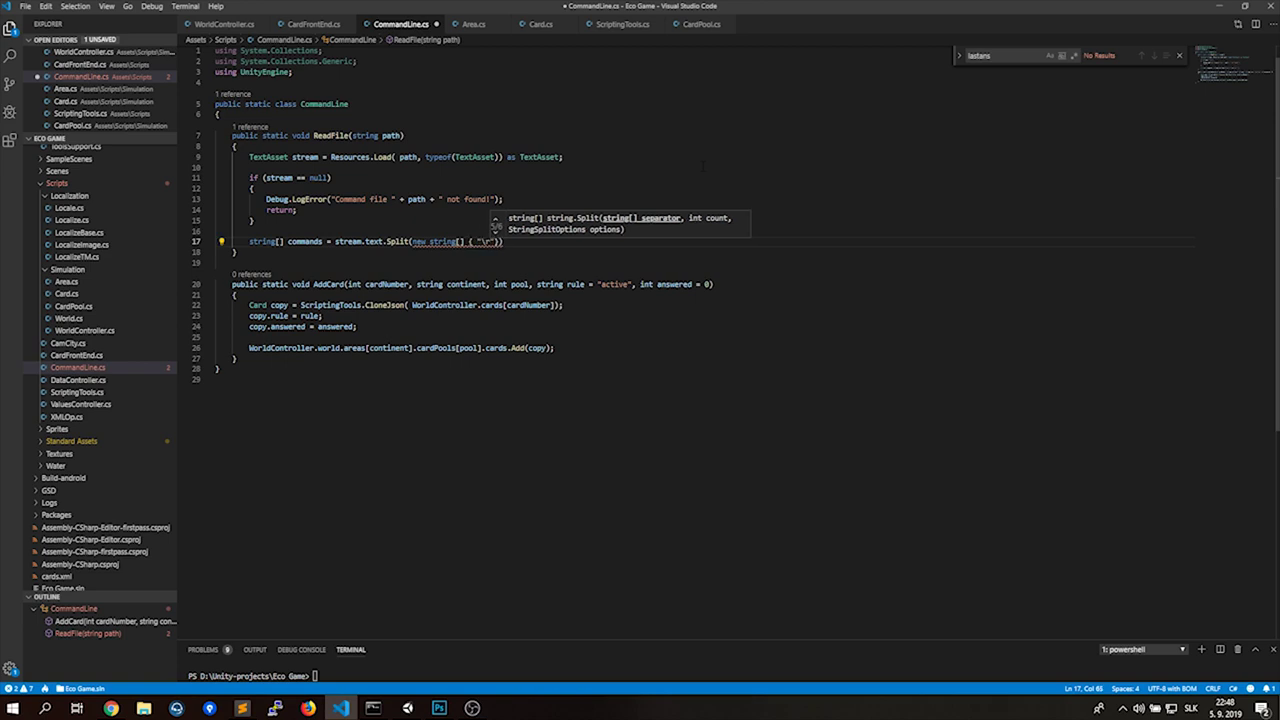
type("\\r\", \"\\n")
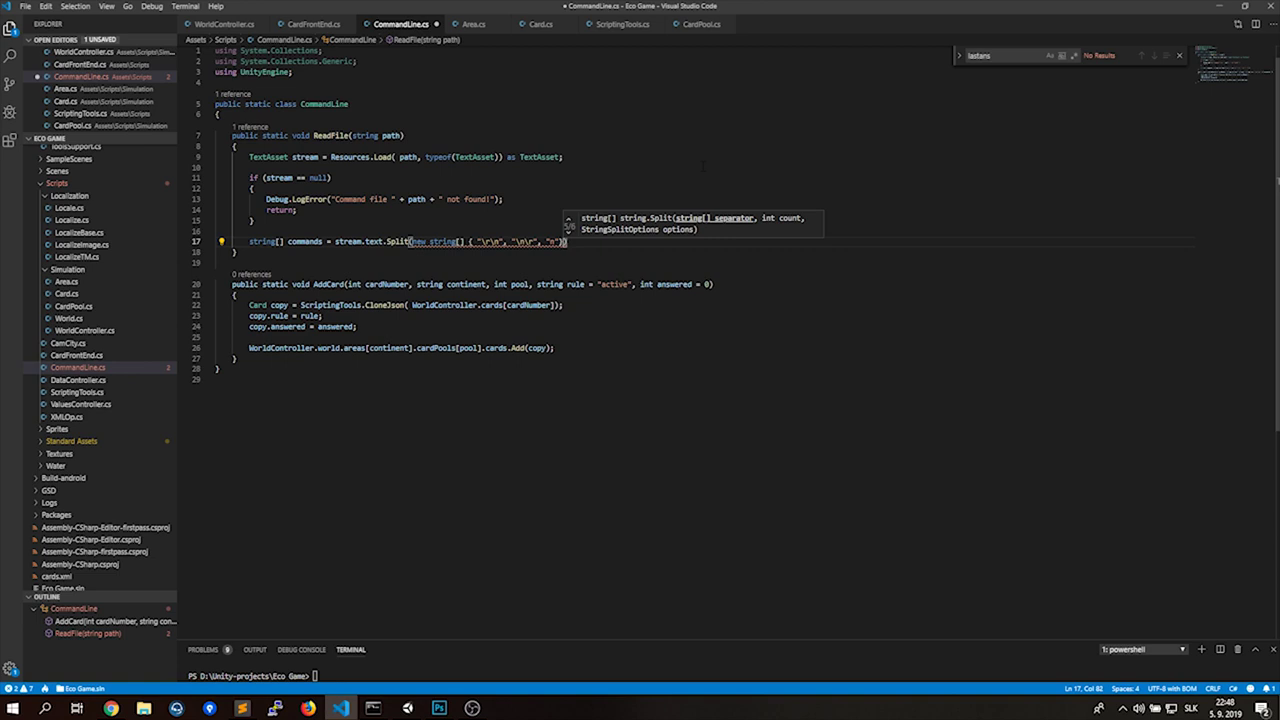
type("\" }, Sys")
key("Tab")
type(".StringS")
key("Tab")
type(".Remo")
key("Tab")
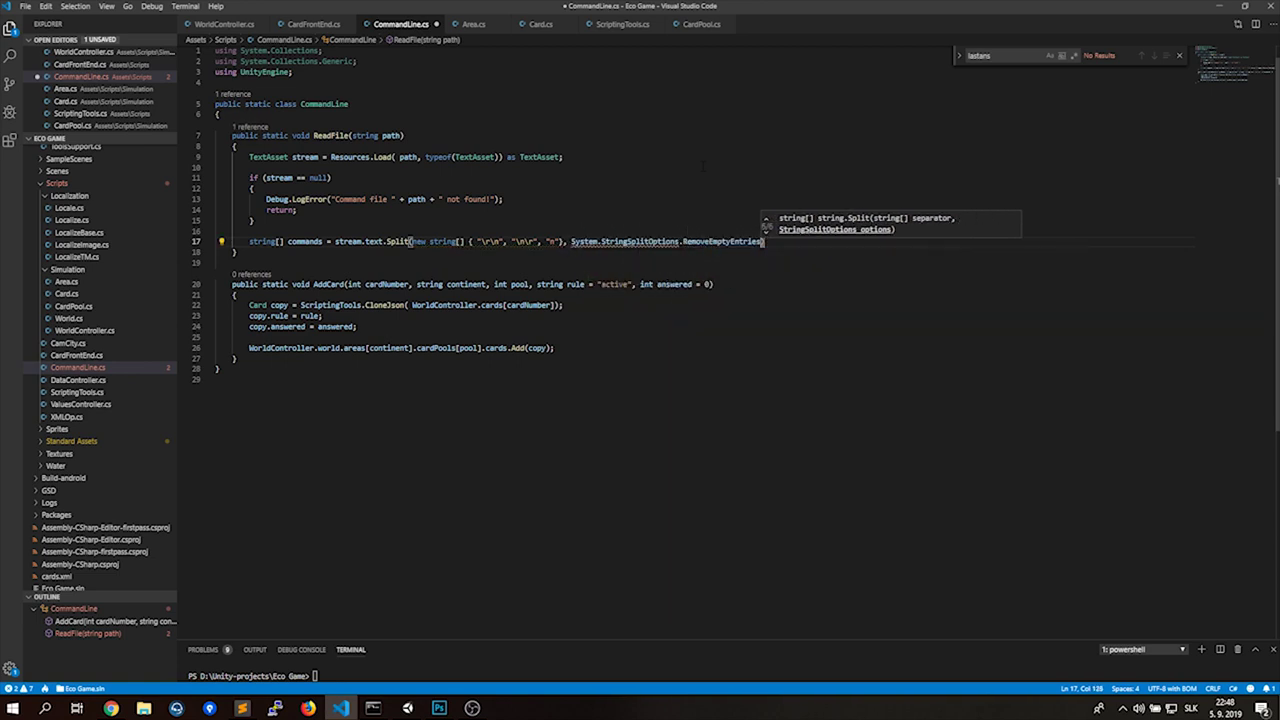
type(");")
key("Return")
key("Return")
type("for (int i = 0; i < ")
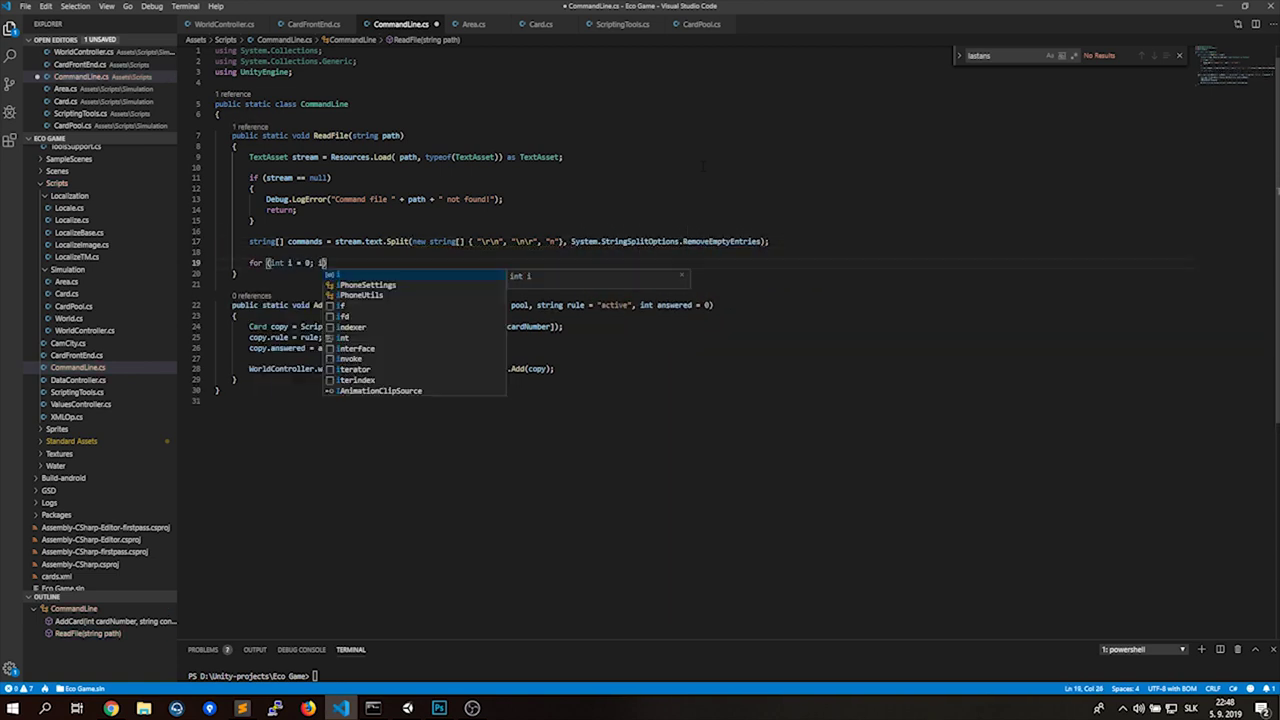
type("comm")
Add a for loop over commands.Length that splits each line into words by spaces.
key("Tab")
type(".Len")
key("Tab")
type("; i++")
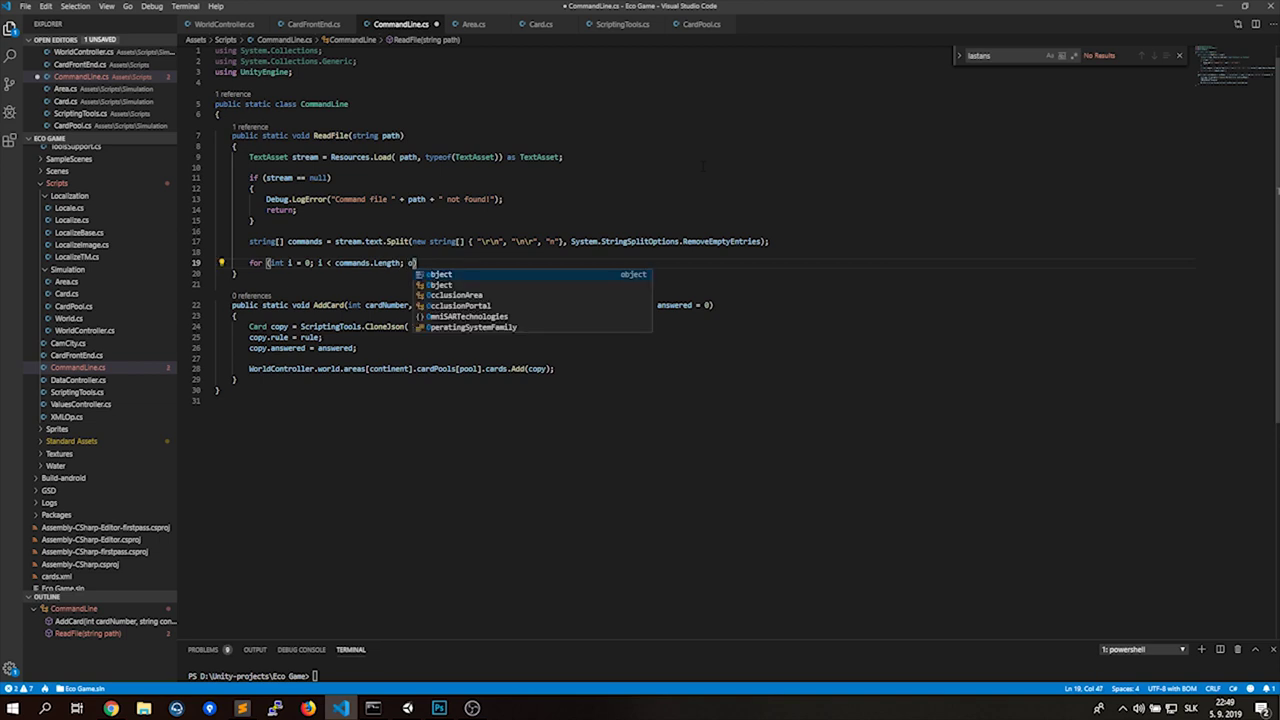
key("Escape")
key("End")
key("Return")
type("{")
key("Return")
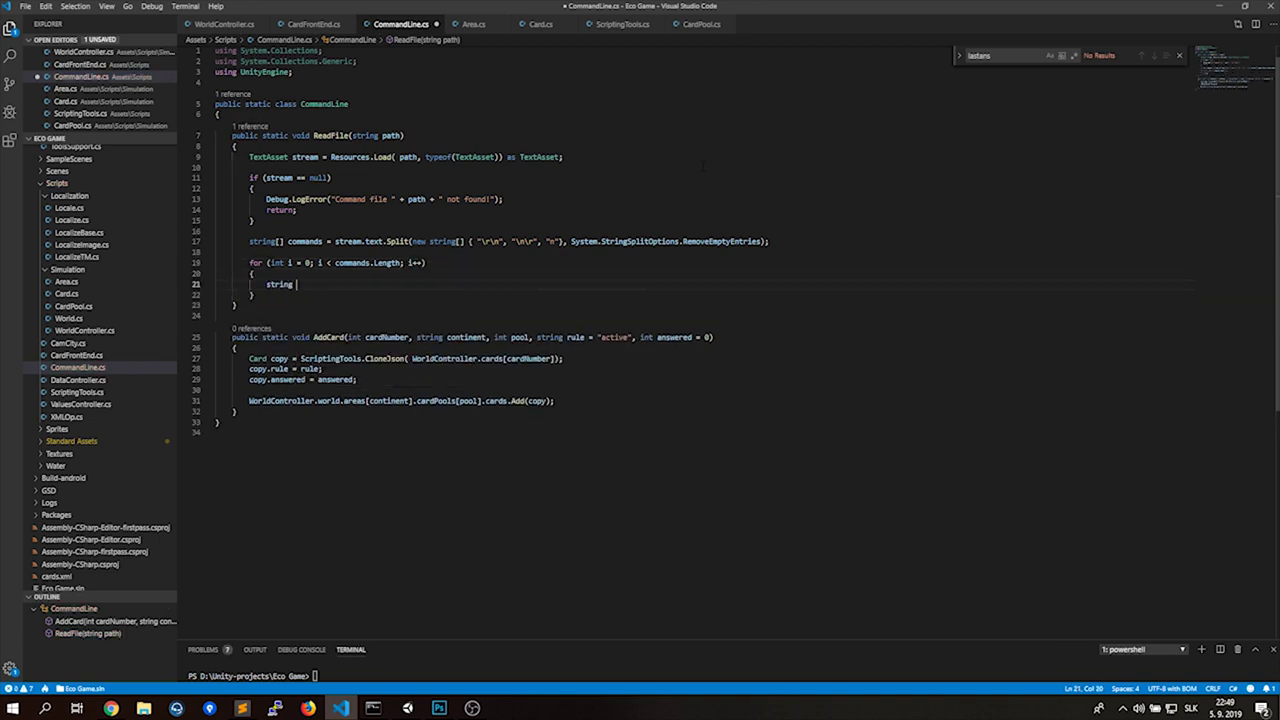
type("words = commands[i].Sp")
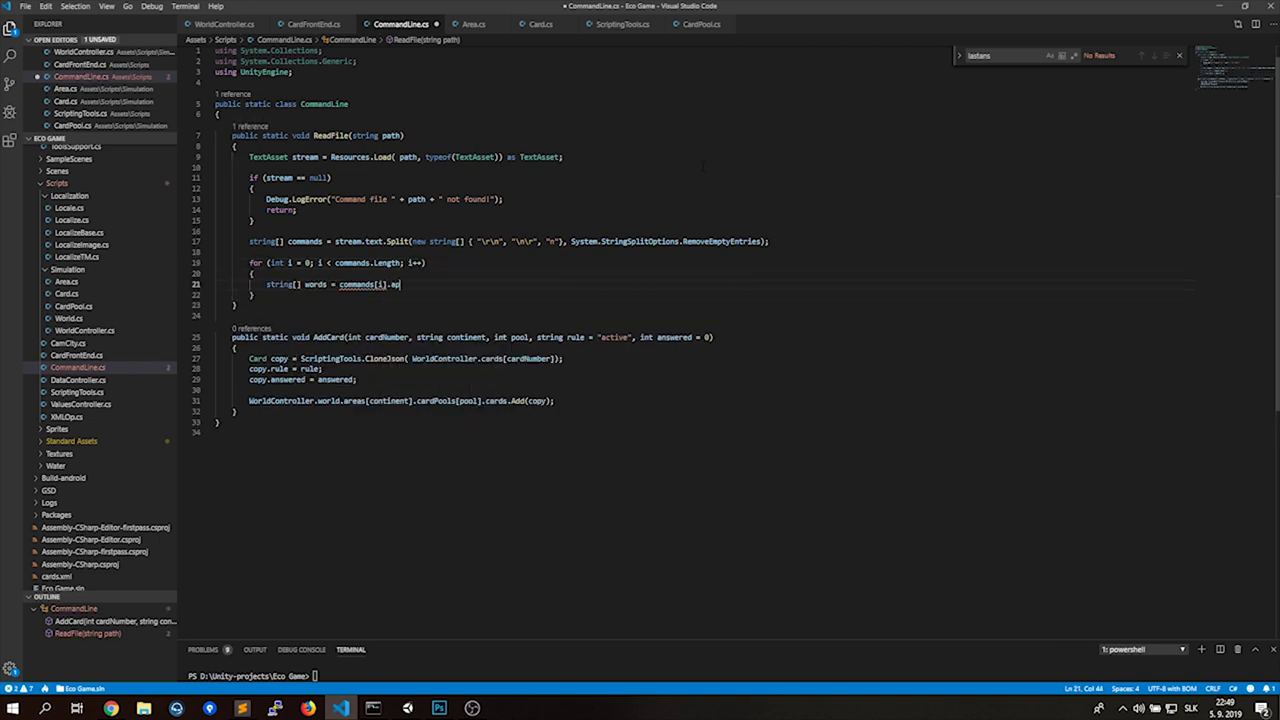
type("lit")
key("Tab")
type("(new cha")
key("Tab")
type("[")
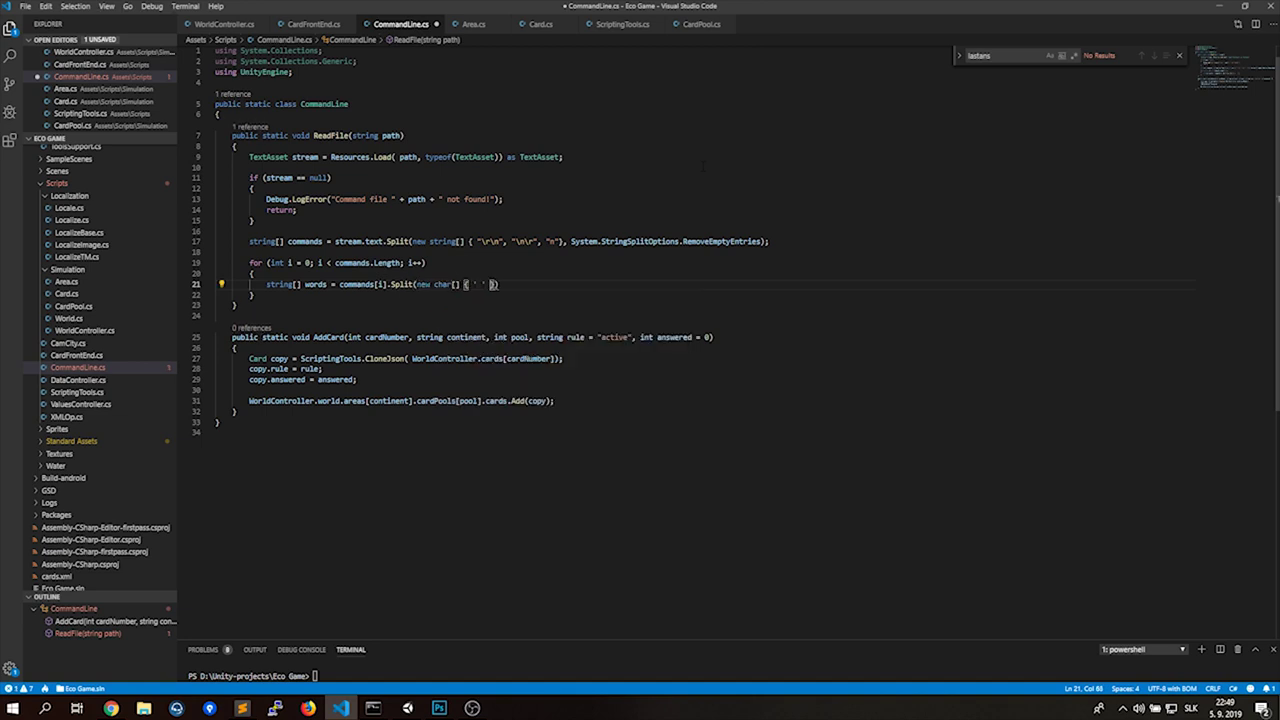
type(");")
key("Return")
key("Return")
type("switch (words[")
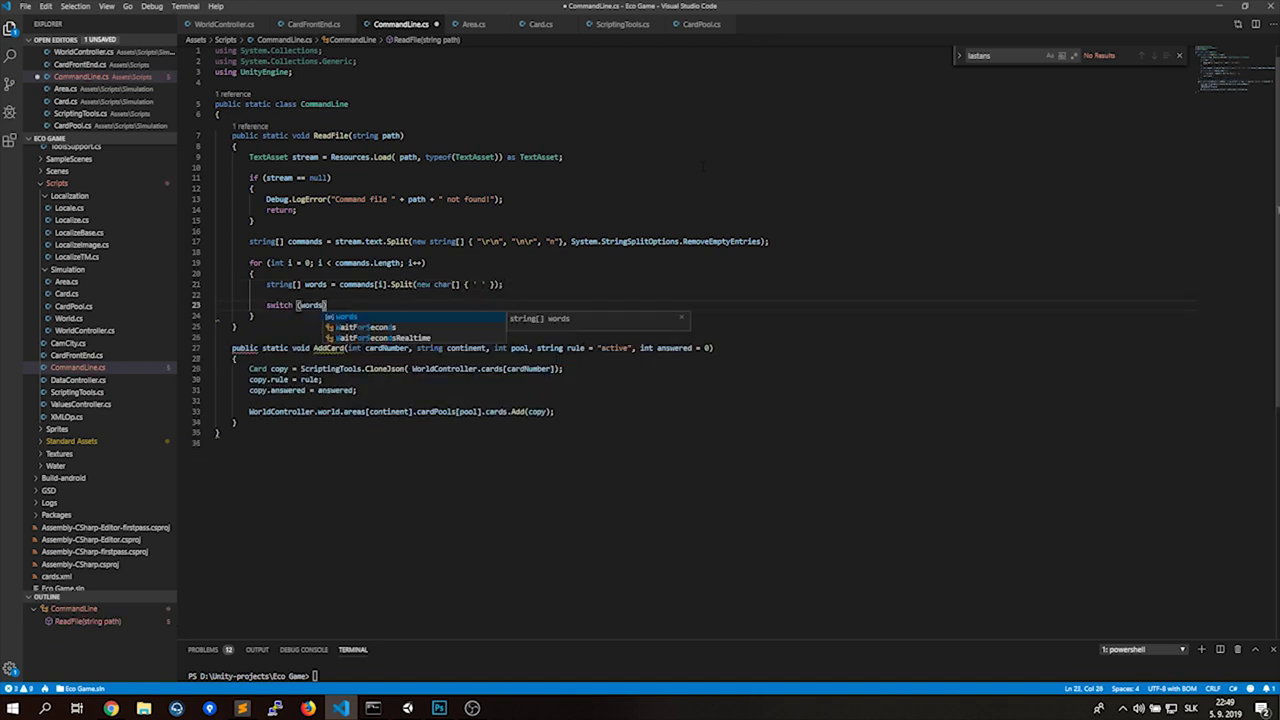
type("0])")
Add a switch on words[0] with an AddCard case, save, and duplicate its if/AddCard block.
key("Return")
type("{")
key("Return")
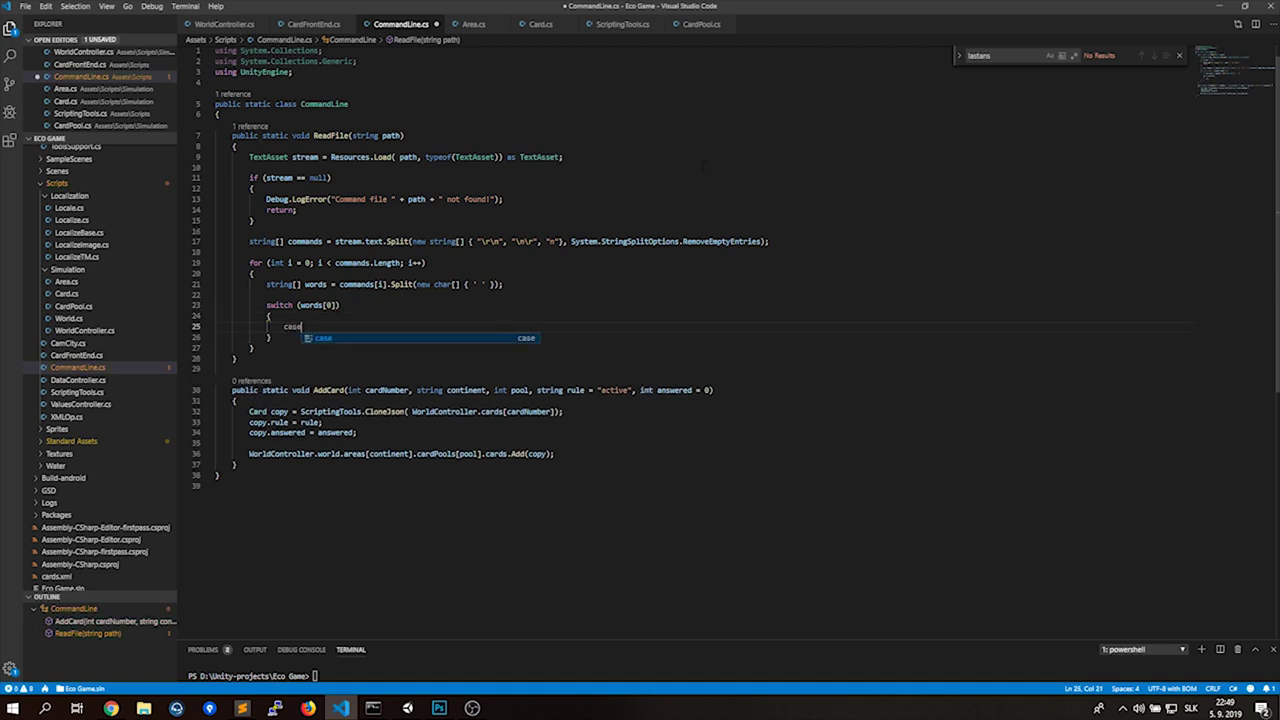
type("case \"AddCard\":")
key("Return")
key("Return")
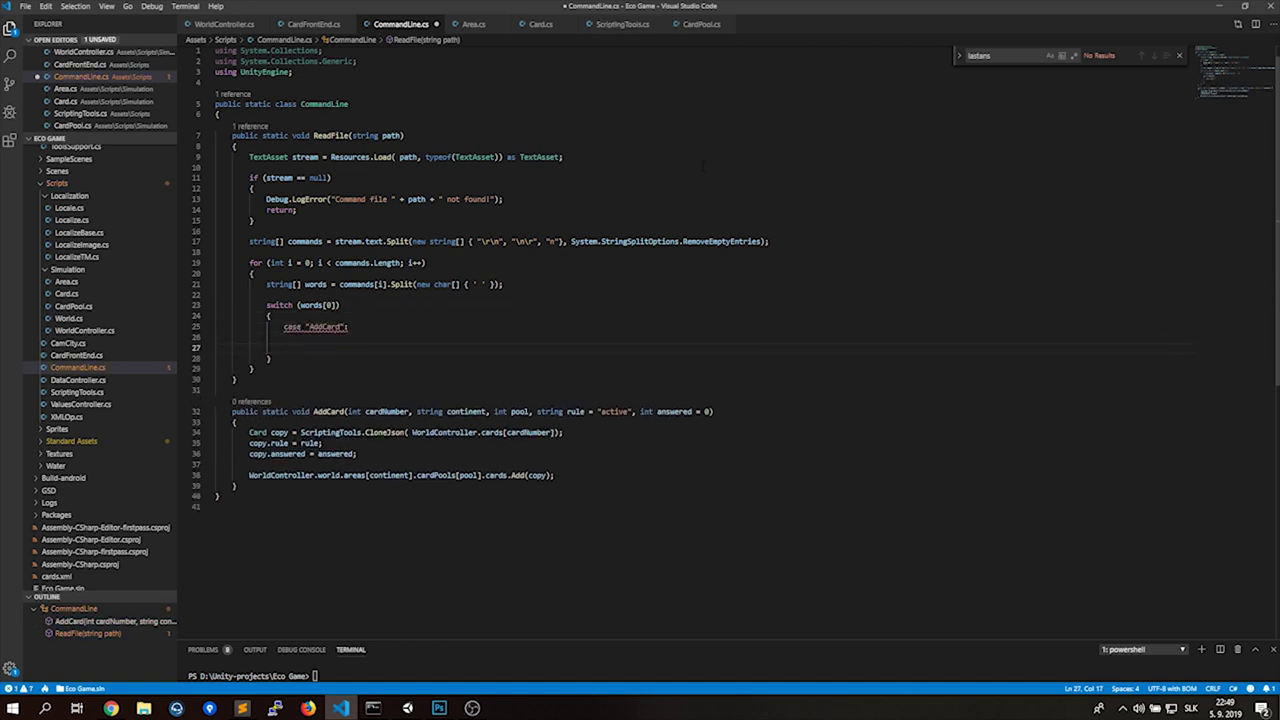
type("break")
key("Up")
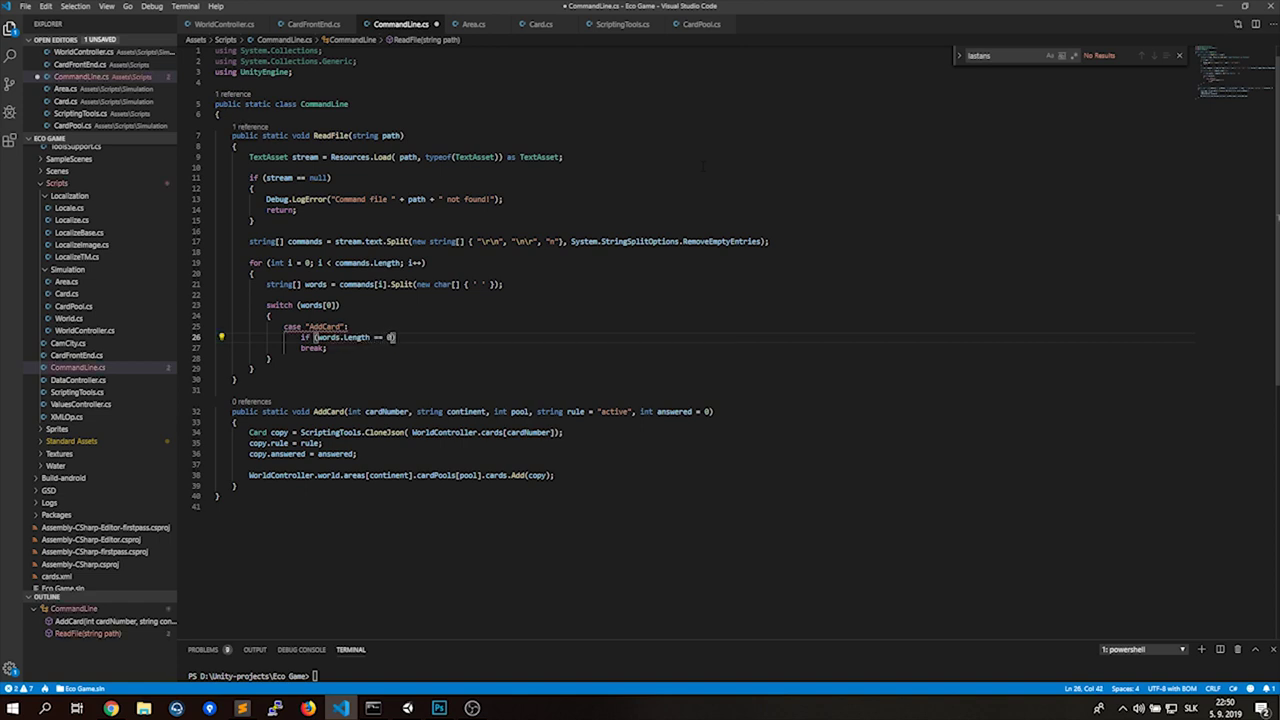
type(")")
key("Return")
type("AddCard(int.Parse(")
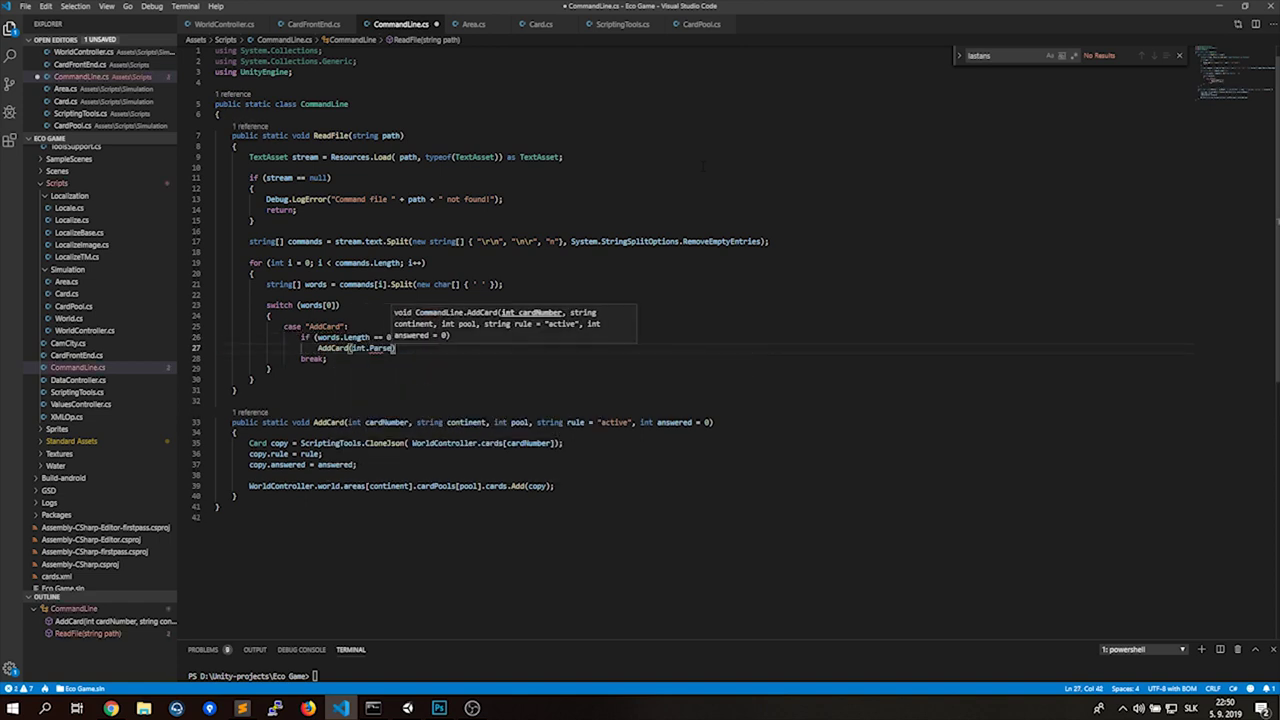
type("(words[1")
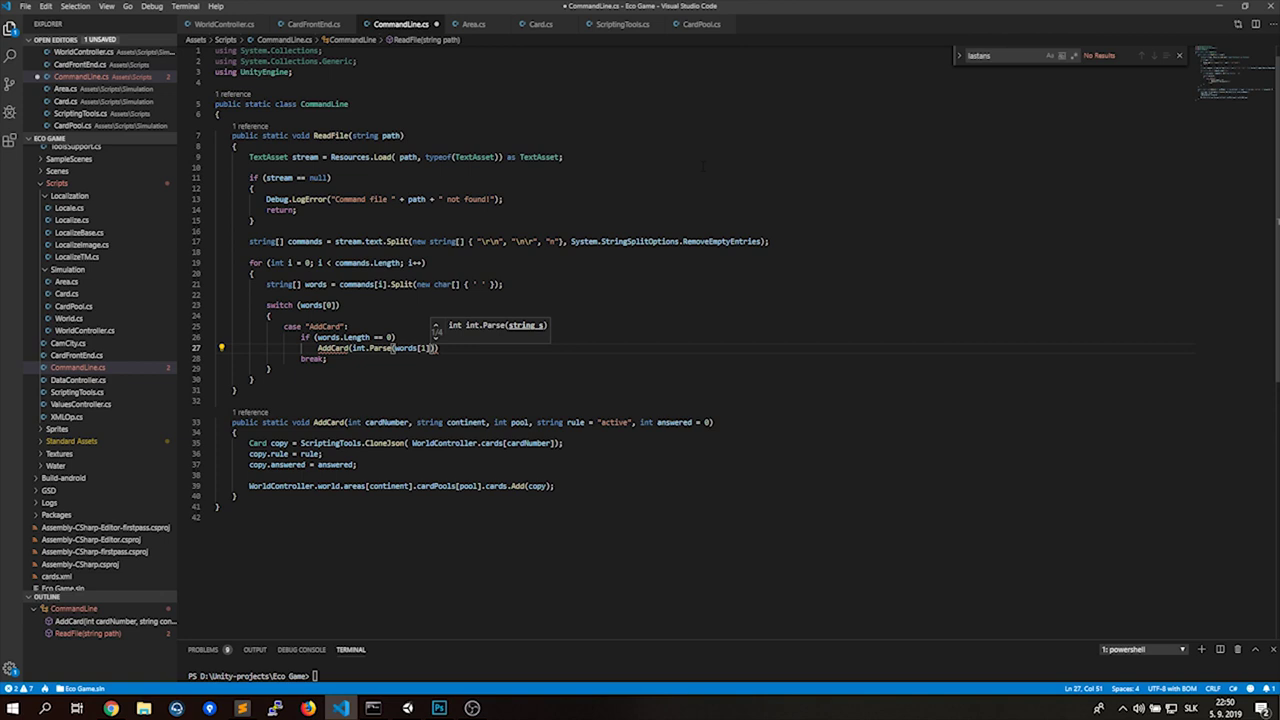
type("), words[2], int.par")
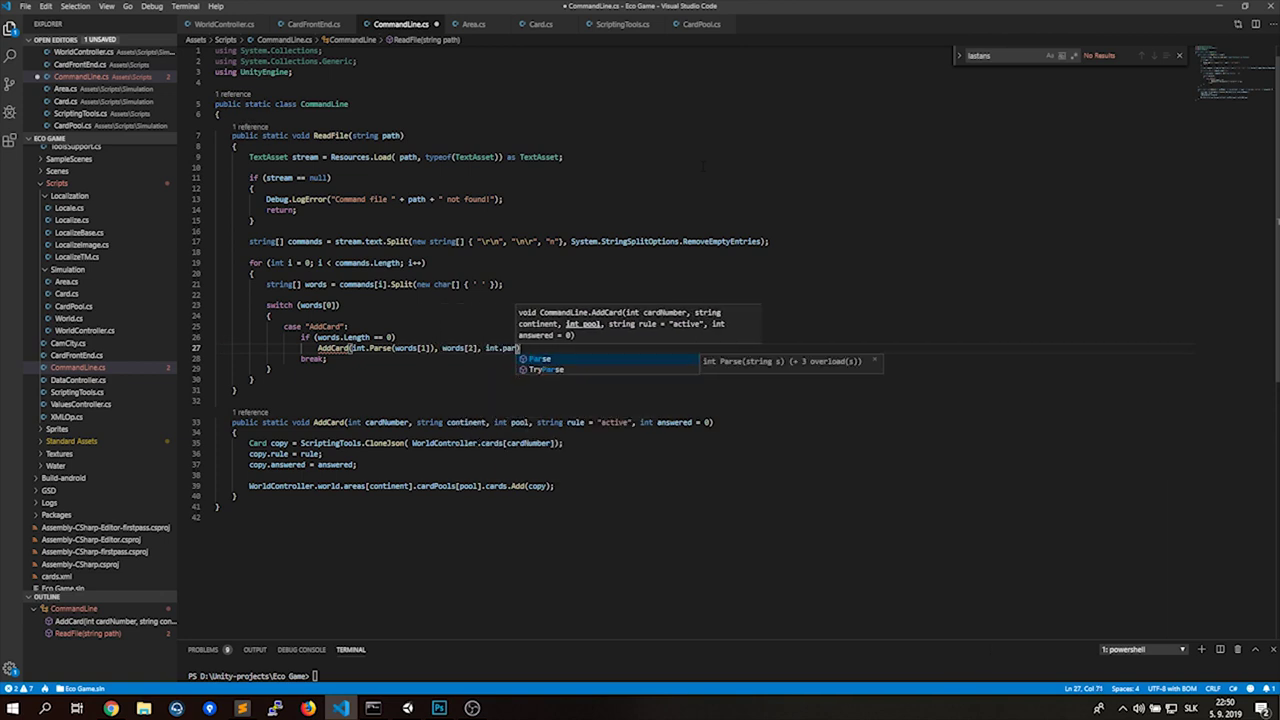
type("se(words[3]), wor")
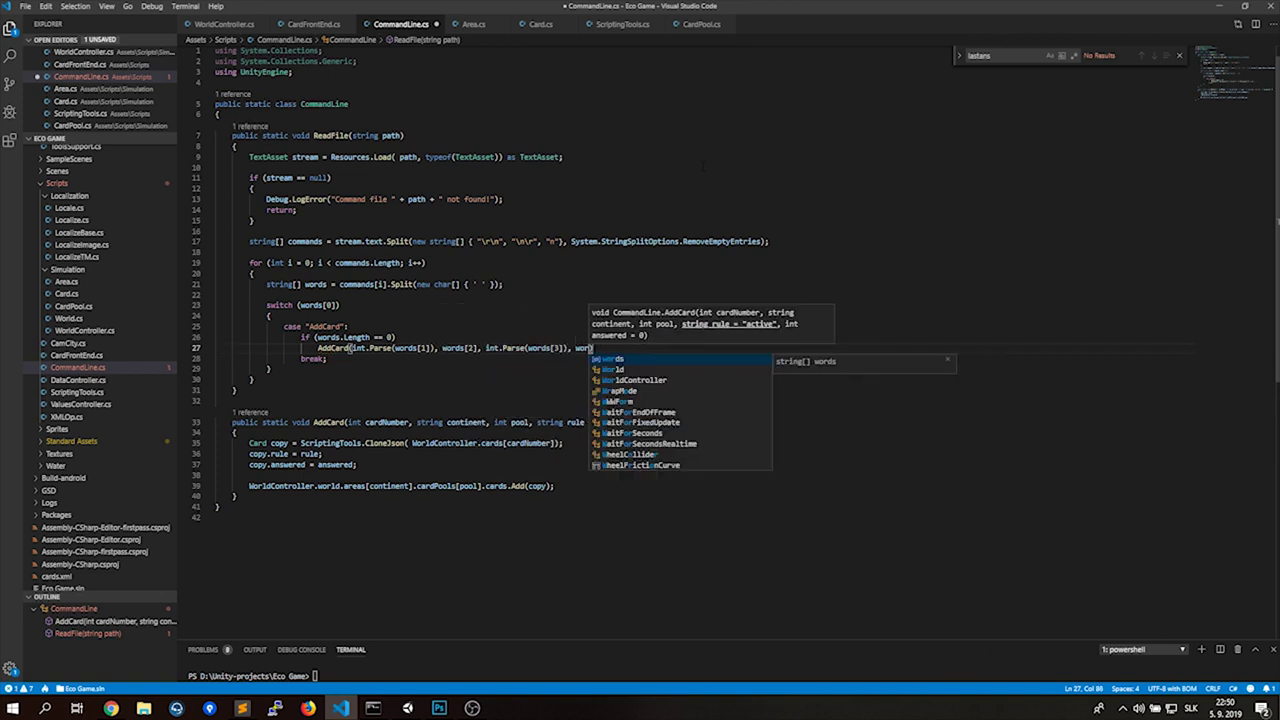
type("ds[4], int.Parse(wo")
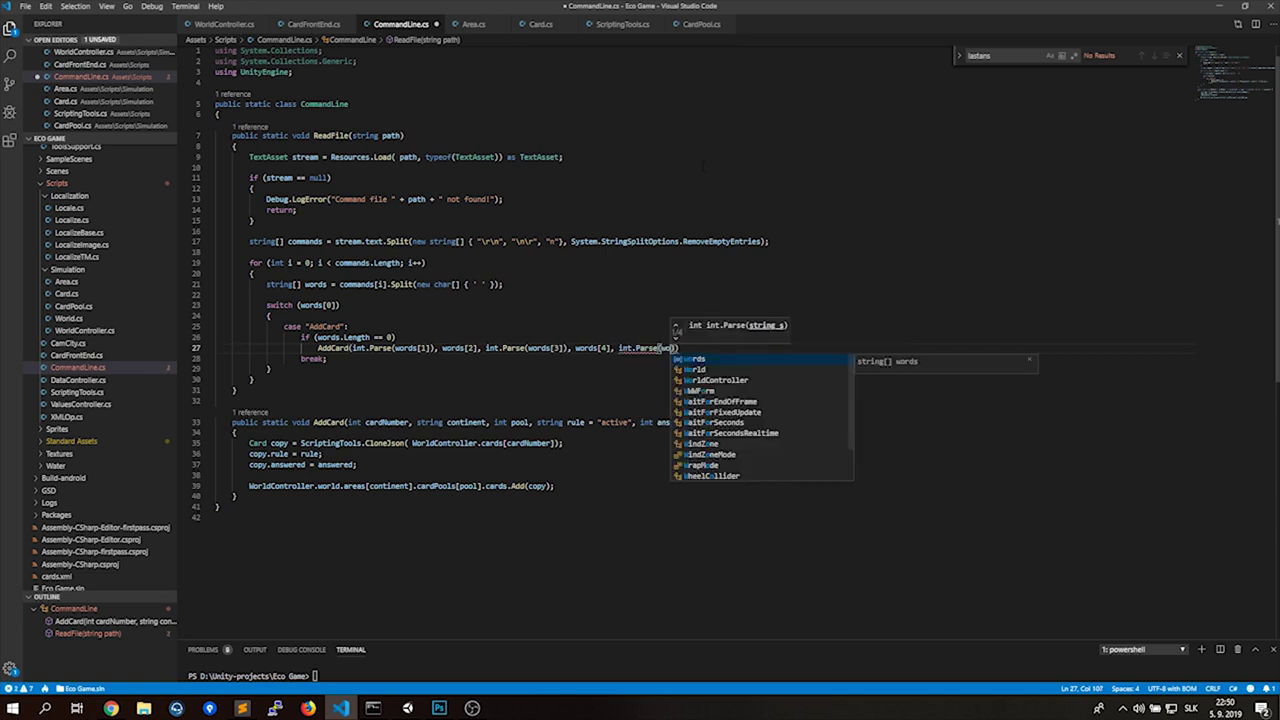
type("rds[5]));")
key("ctrl+s")
key("shift+Up")
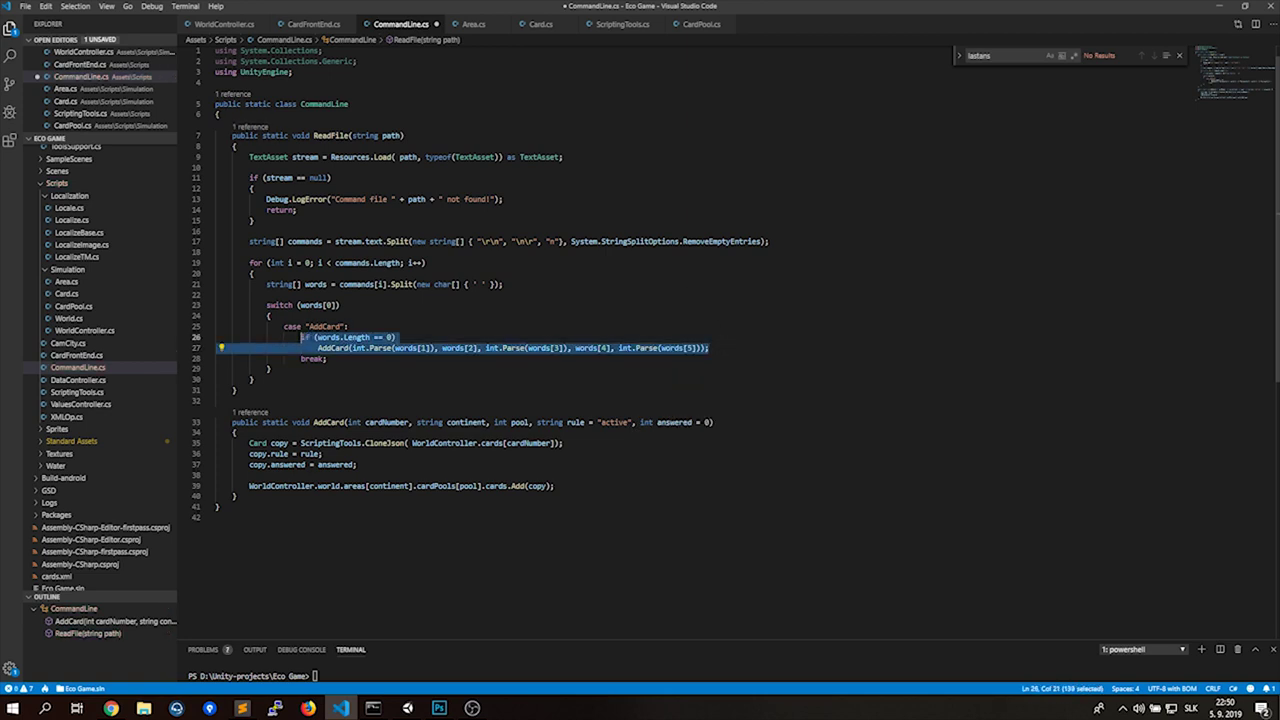
key("ctrl+c")
key("ctrl+v")
key("ctrl+v")
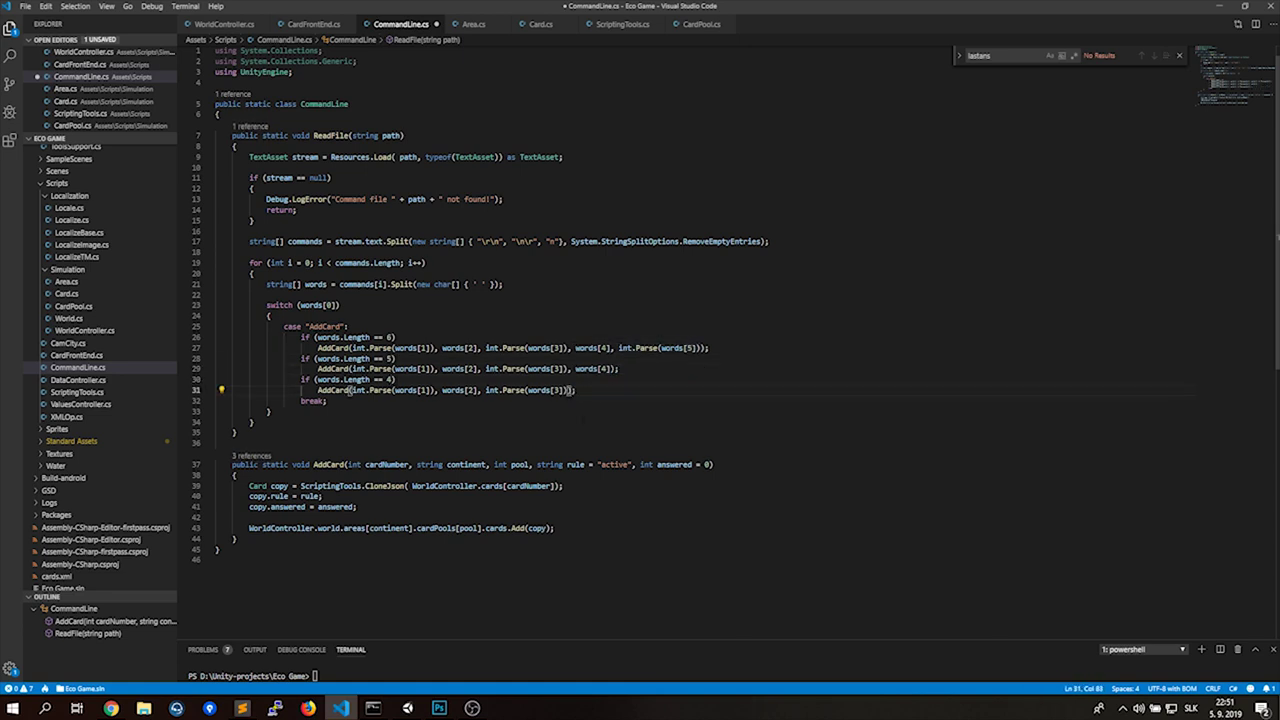
In Unity, check the NewGame command file, then start, stop and restart play mode.
key("alt+Tab")
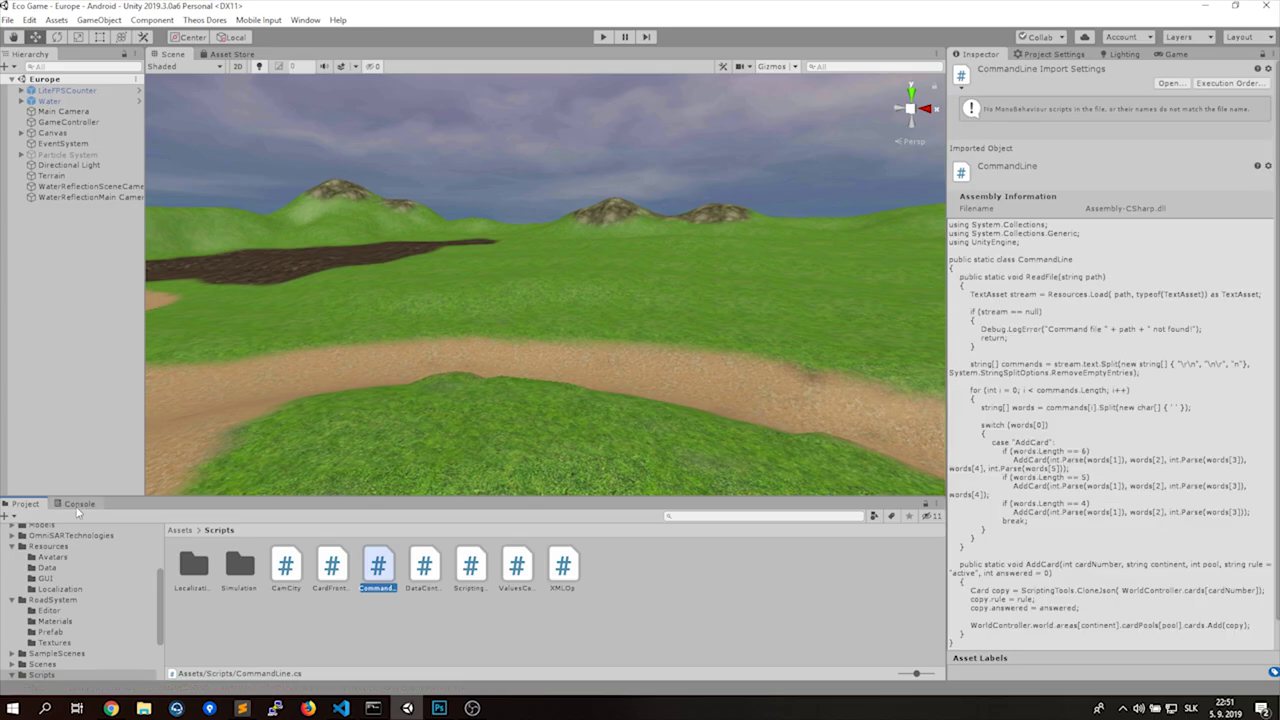
left_click(241, 708)
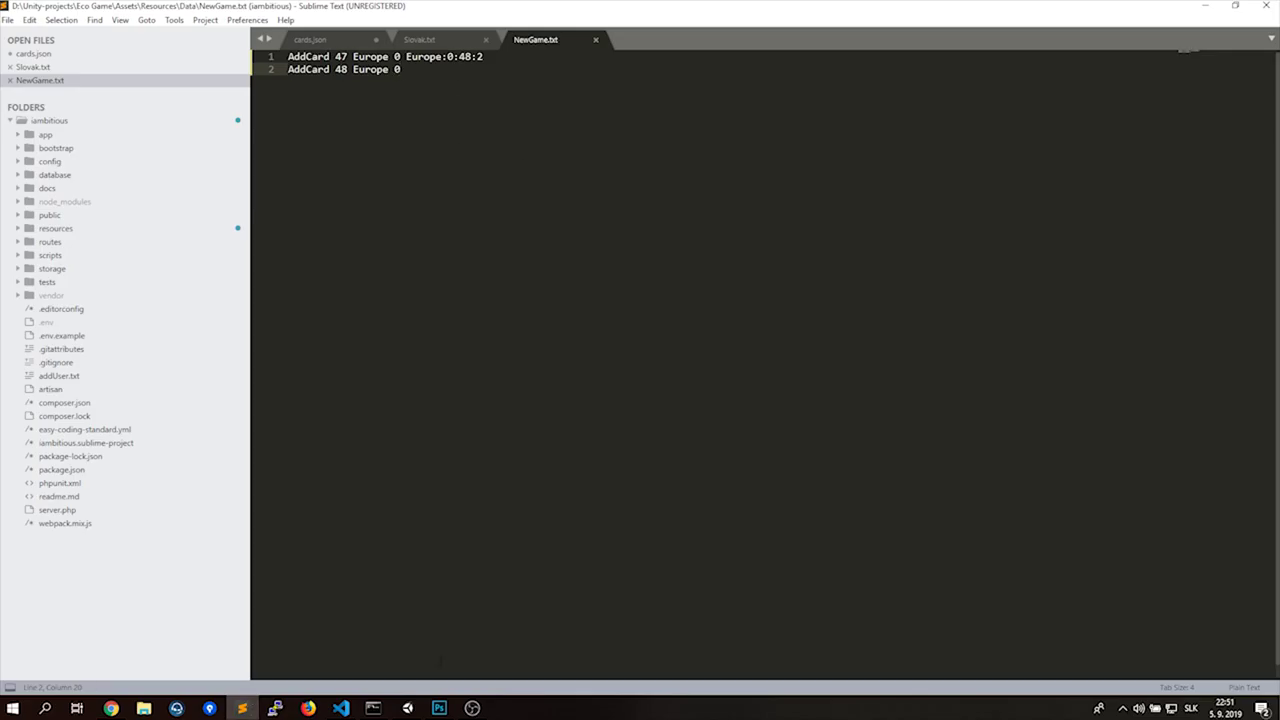
left_click(407, 708)
left_click(600, 37)
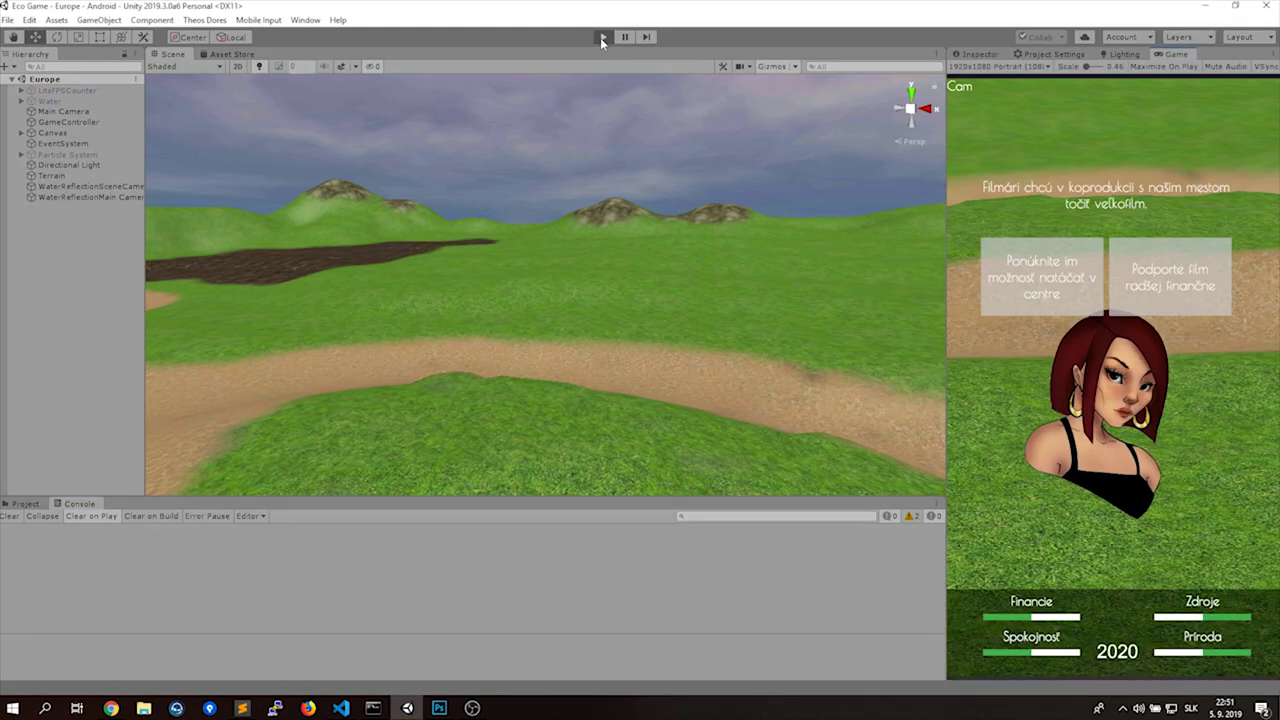
left_click(600, 37)
left_click(603, 37)
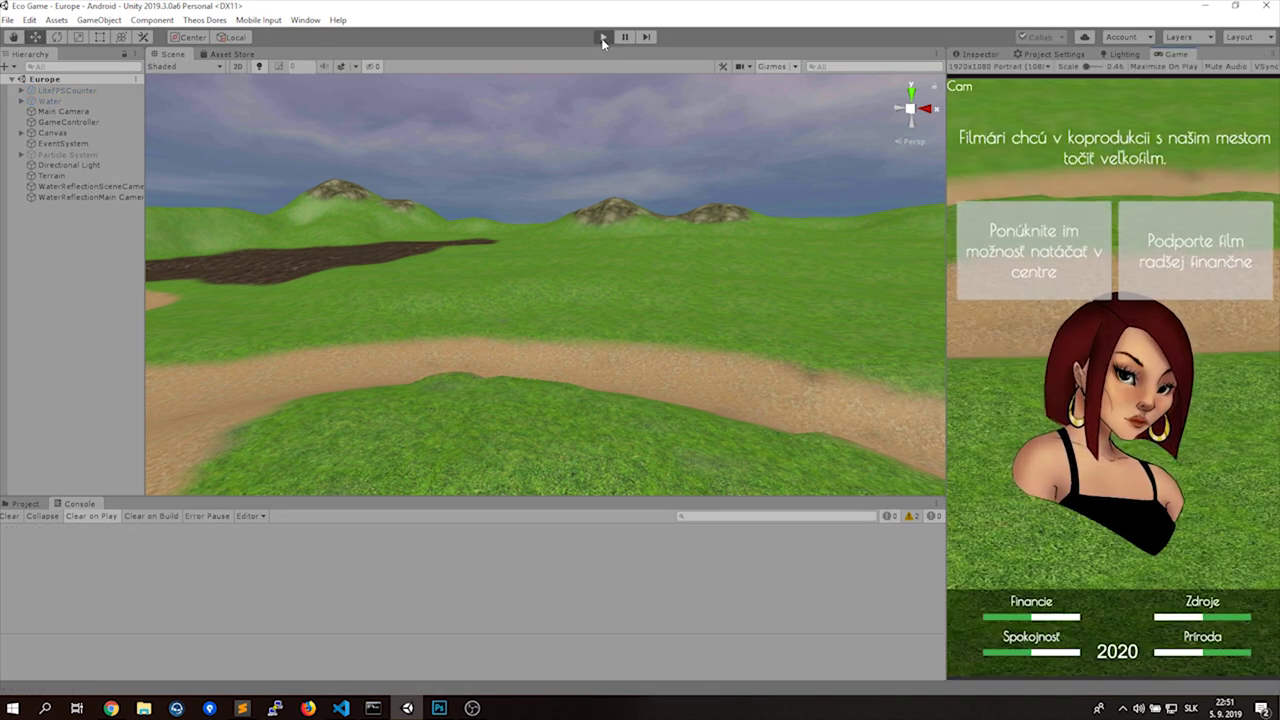